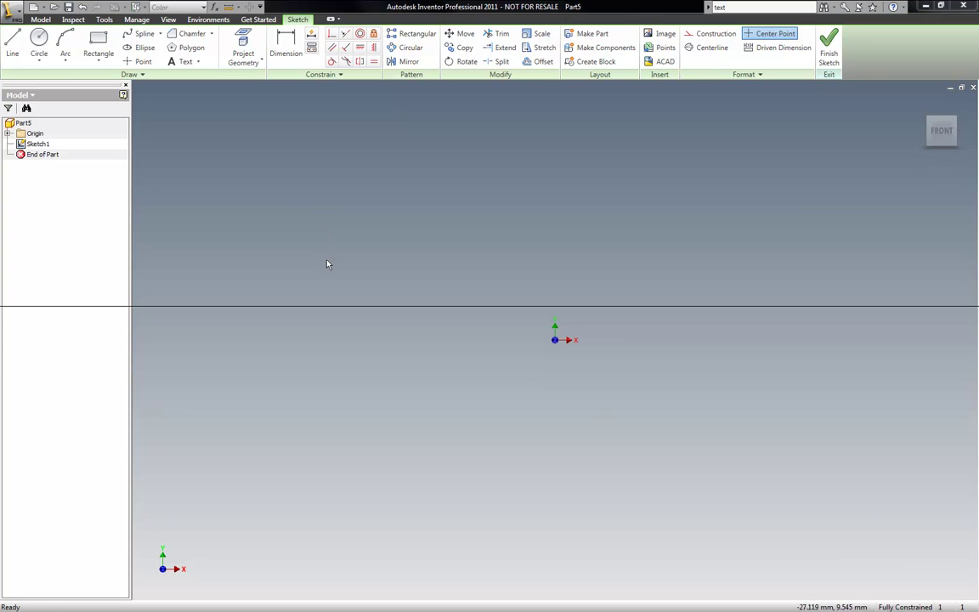
- Draw a 20 mm wide by 15 mm high rectangle up and to the left of the sketch origin
left_click(99, 42)
left_click(294, 311)
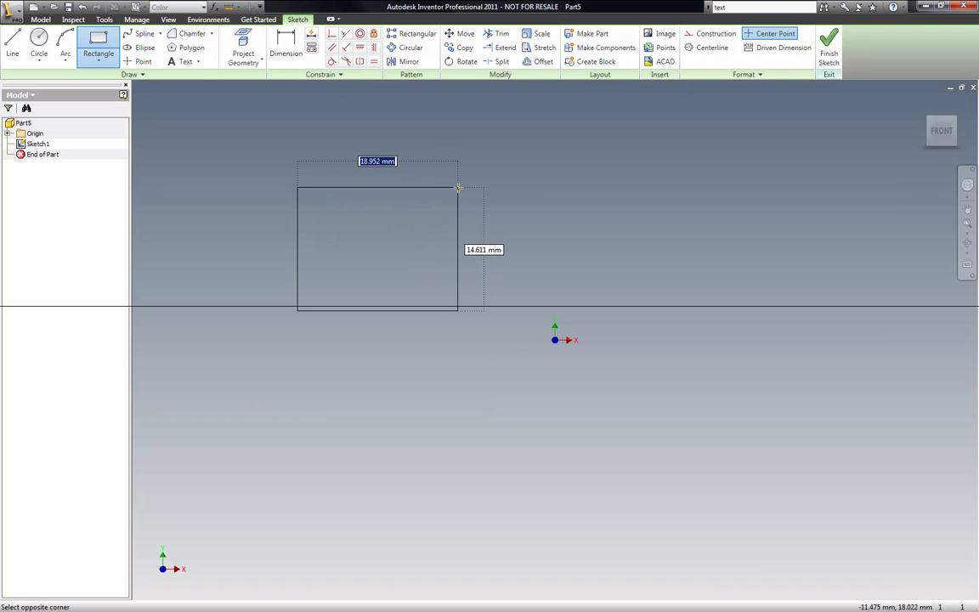
type("20")
key("Tab")
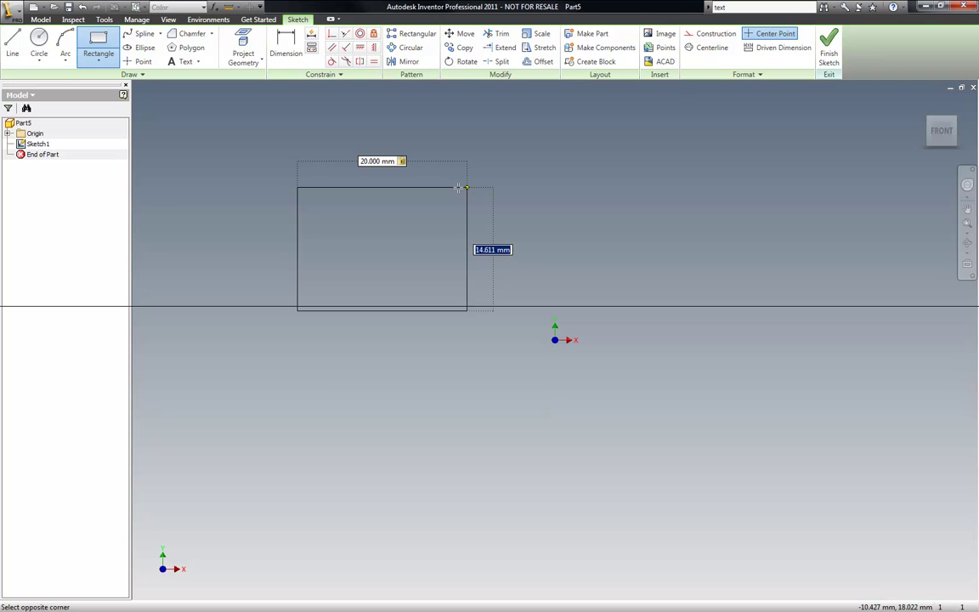
type("15")
key("Return")
scroll(441, 302, "up", 5)
scroll(429, 272, "down", 6)
- Draw a rectangle 5 mm wide and 20 mm high rising from the middle of the first rectangle's upper edge
left_click(97, 43)
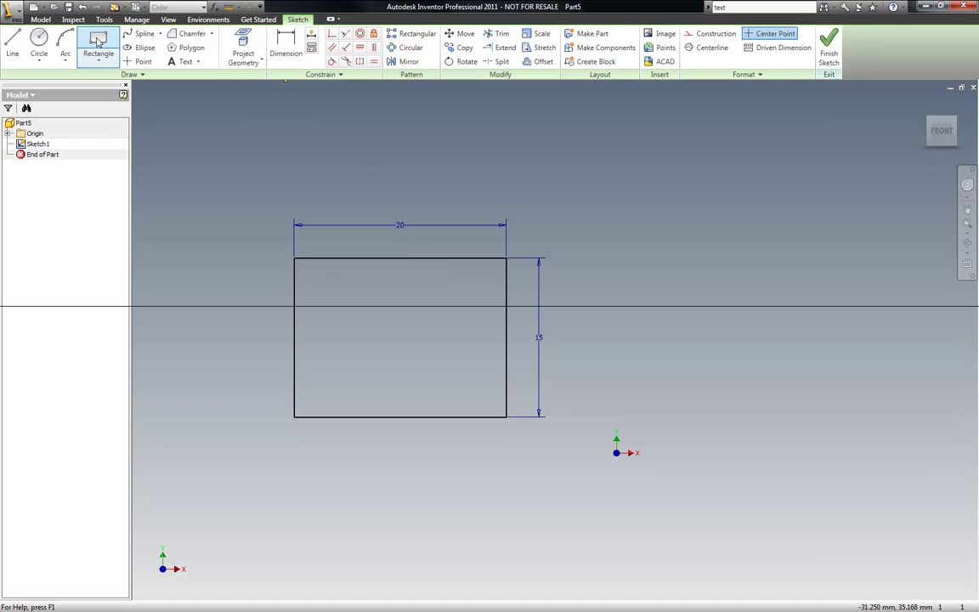
left_click(393, 258)
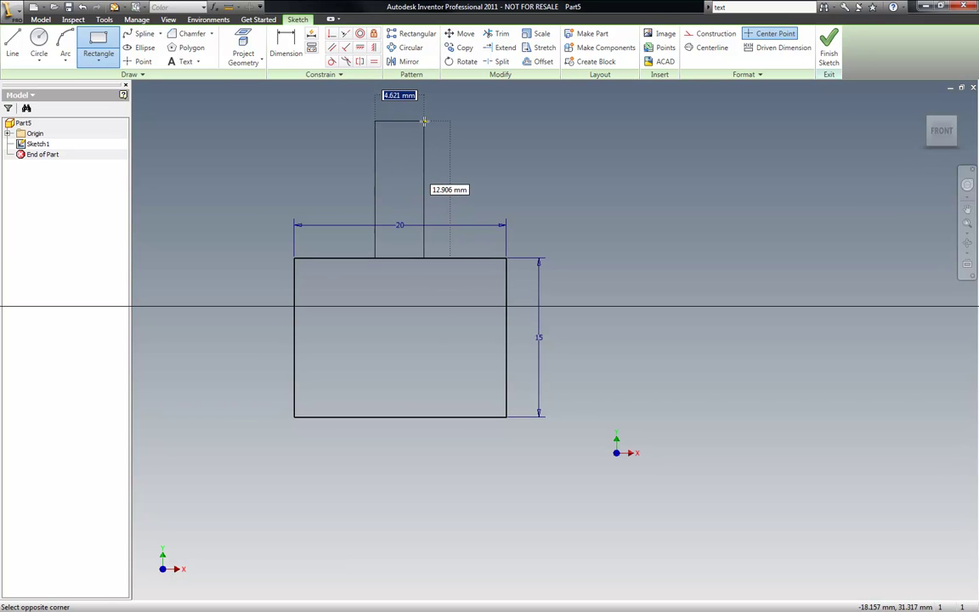
type("5")
key("Tab")
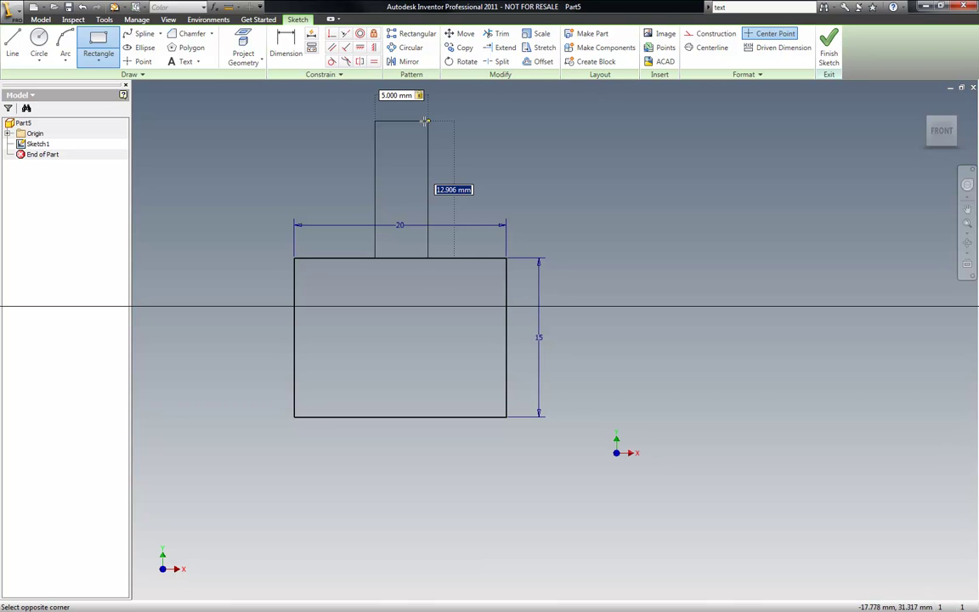
type("20")
key("Return")
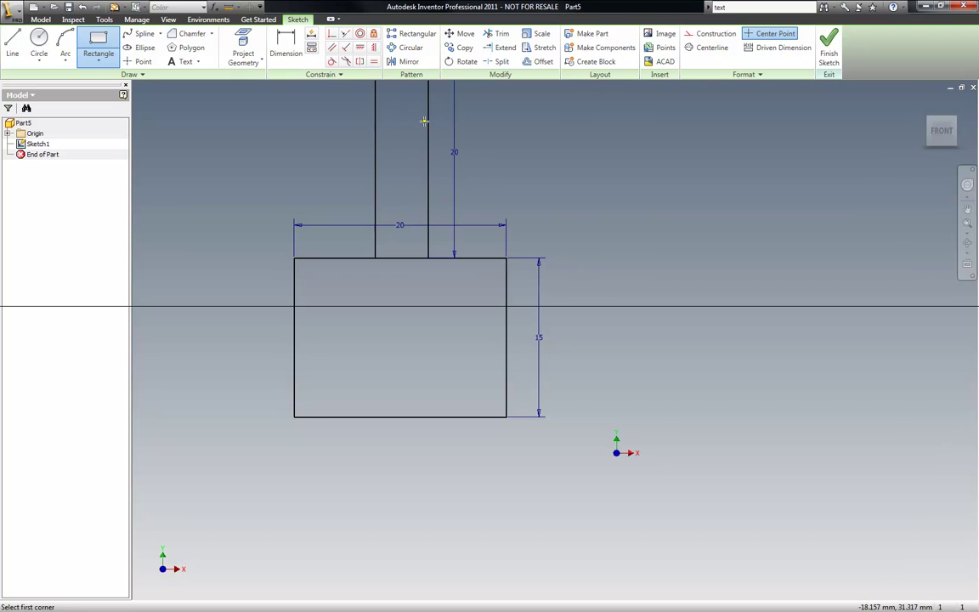
- Draw a rectangle 5 mm wide and 10 mm high below the central rectangle, in line with the upper arm
scroll(384, 277, "down", 5)
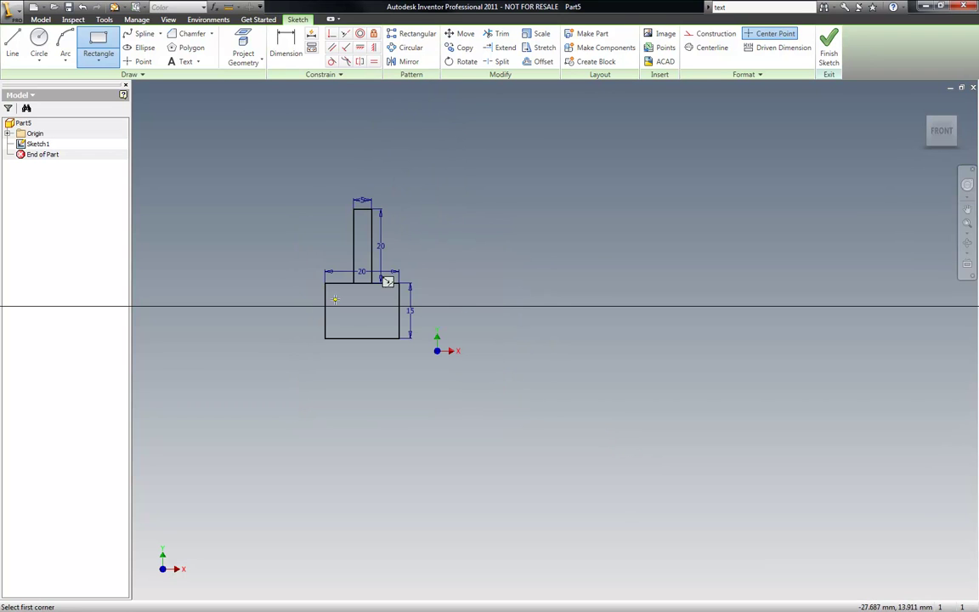
left_click(353, 338)
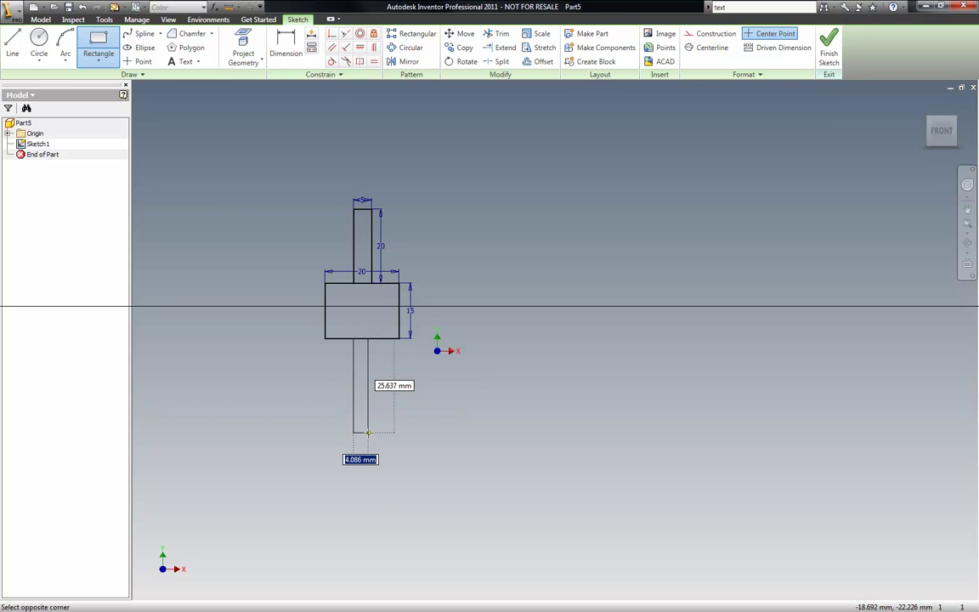
type("5")
key("Tab")
type("10")
key("Return")
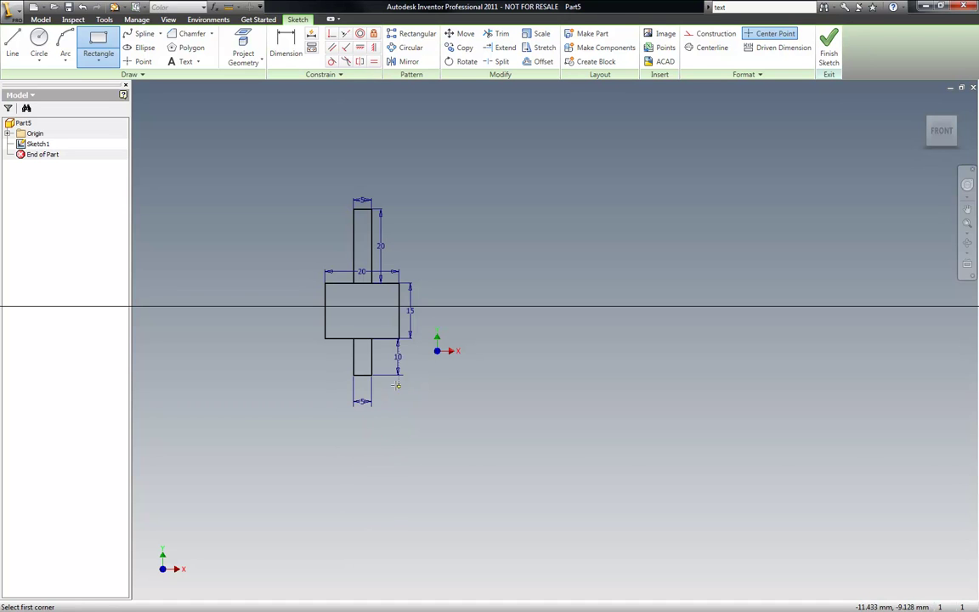
- Draw a rectangle 15 mm long and 5 mm high extending outward from the central rectangle's right edge
scroll(397, 318, "up", 4)
left_click(408, 314)
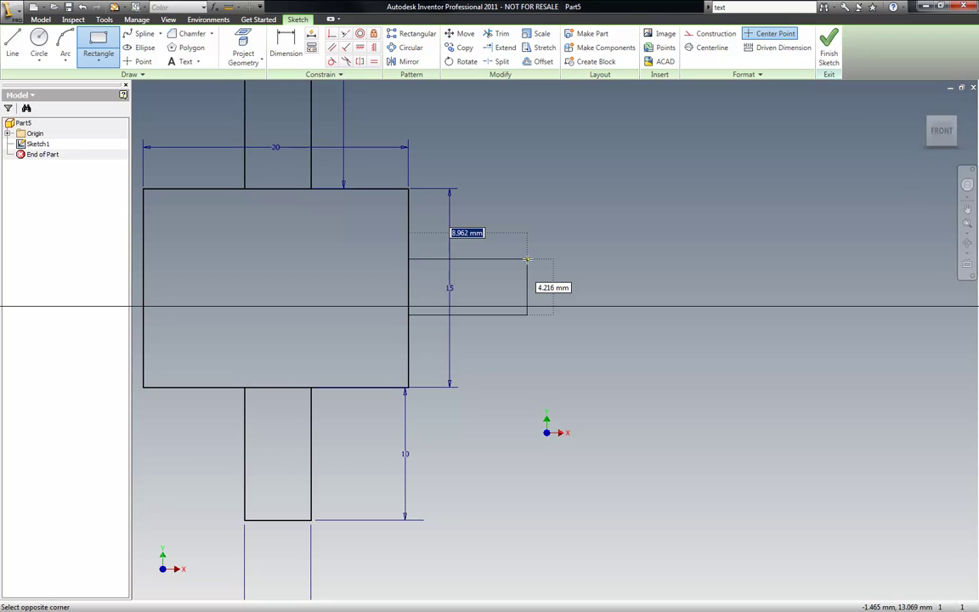
type("15")
key("Tab")
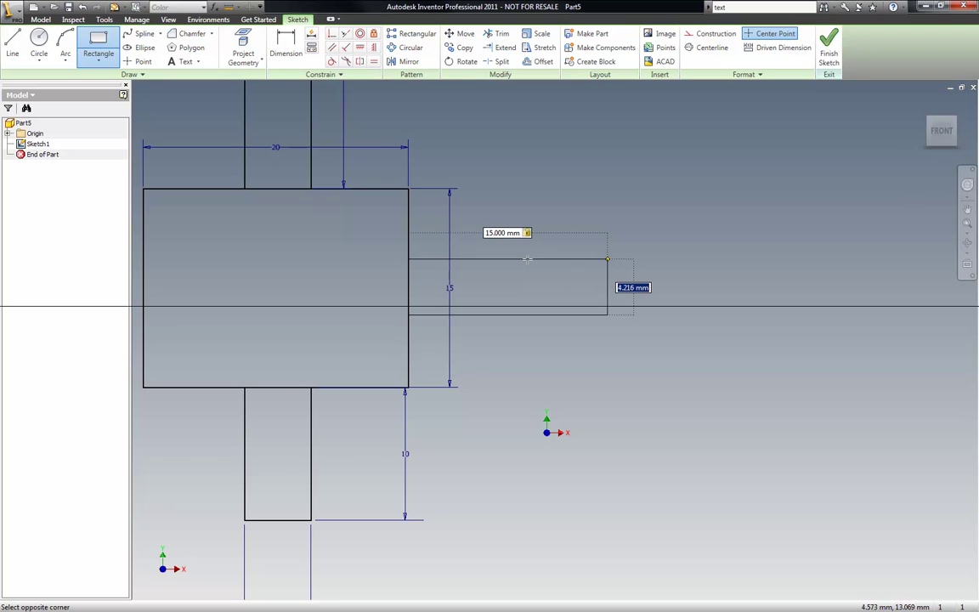
type("5")
key("Return")
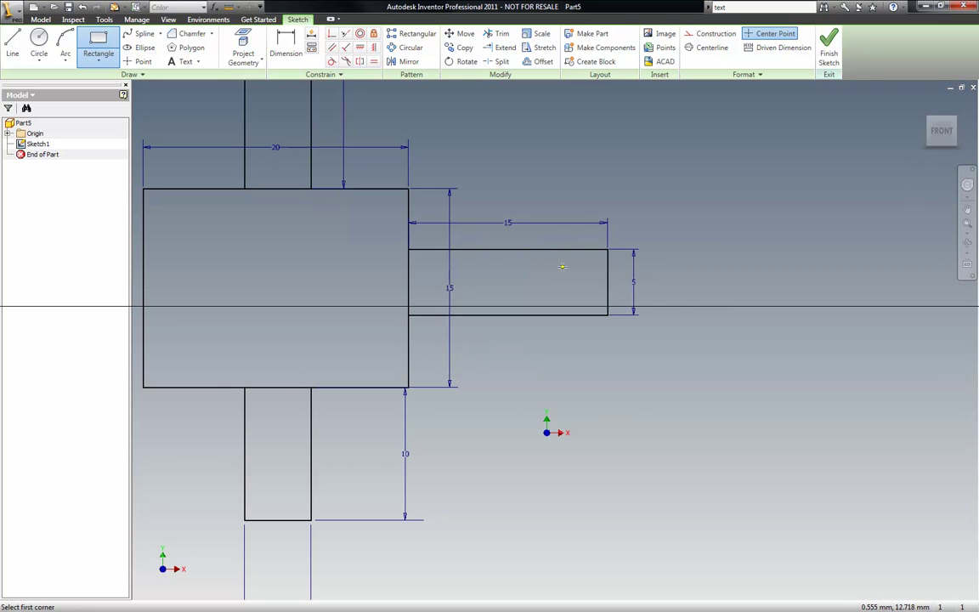
- Draw a rectangle 15 mm long and 5 mm high outward from the central rectangle's left edge, level with the right arm
scroll(572, 301, "down", 3)
left_click(337, 307)
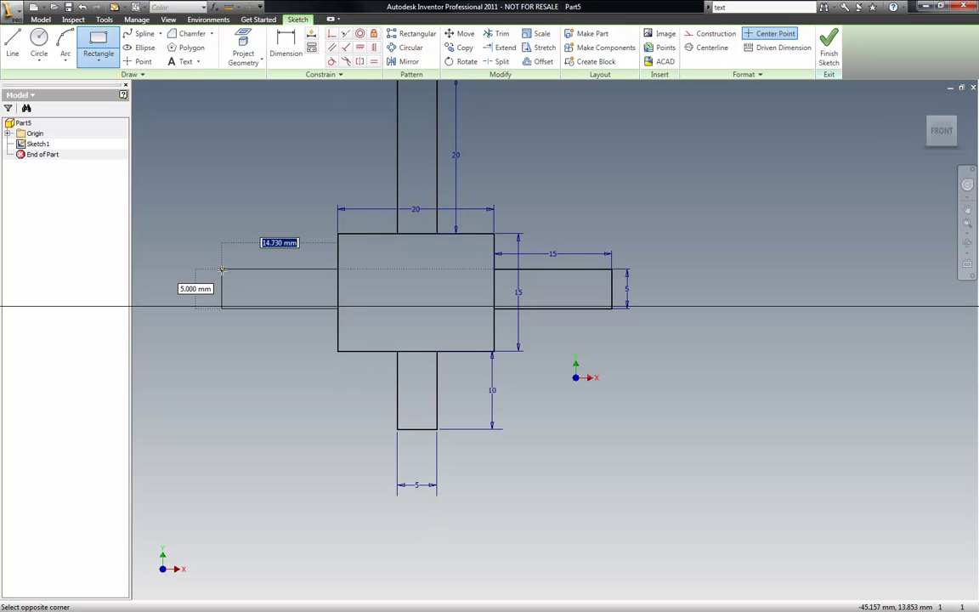
type("15")
key("Tab")
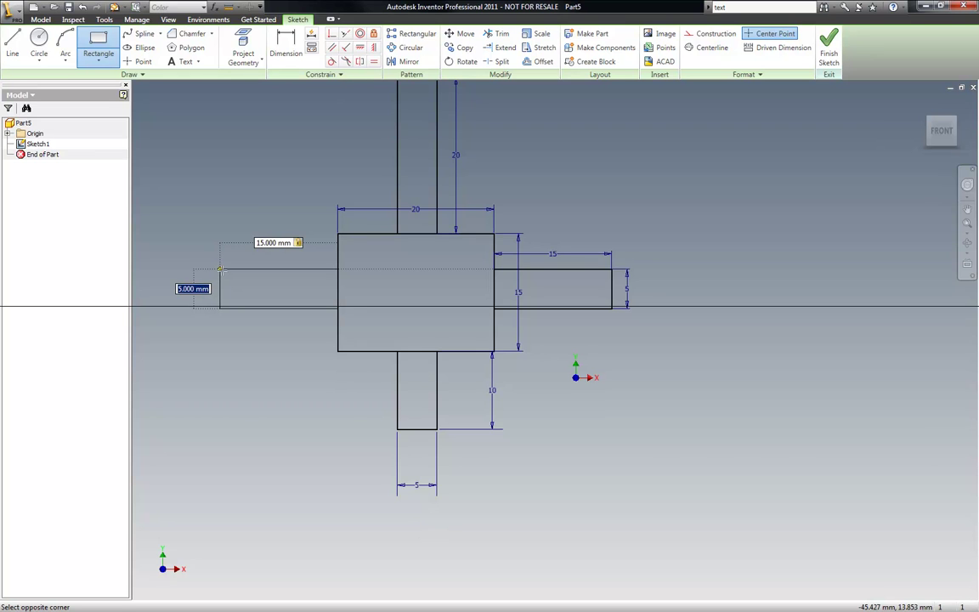
type("2")
key("Return")
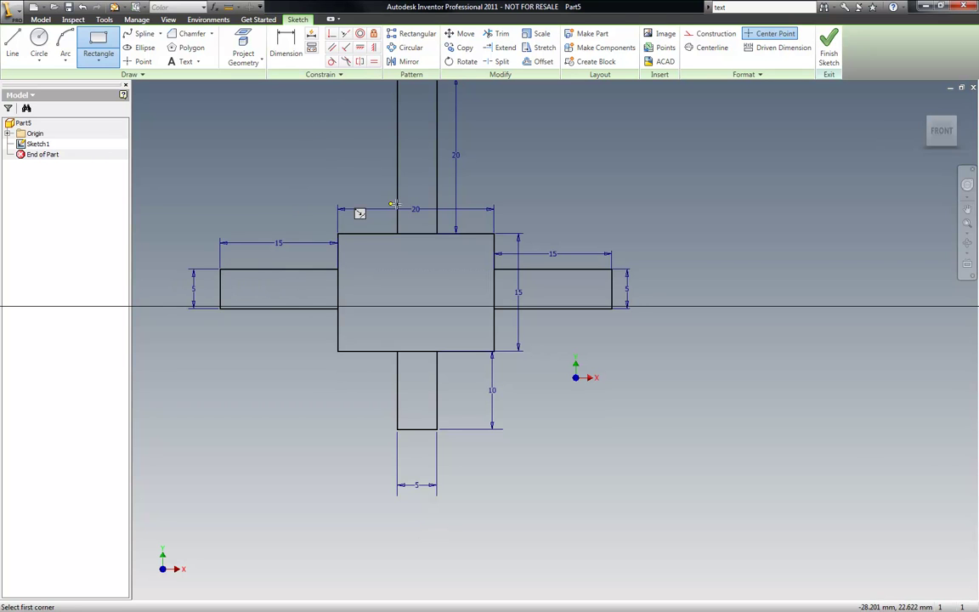
- Try to trim the edge segment between the central rectangle and the right arm
scroll(631, 298, "up", 3)
scroll(631, 297, "down", 5)
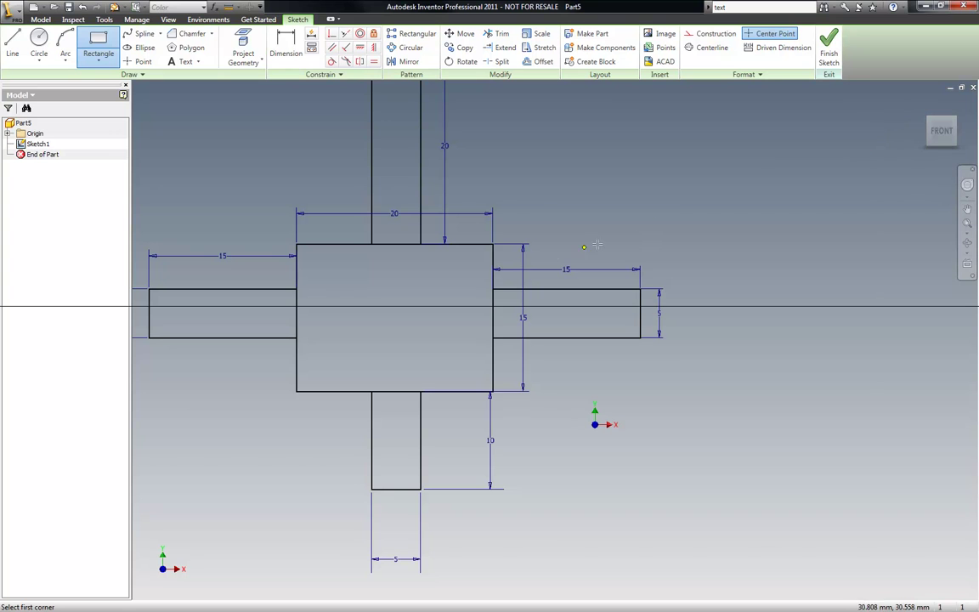
left_click(497, 33)
left_click(494, 316)
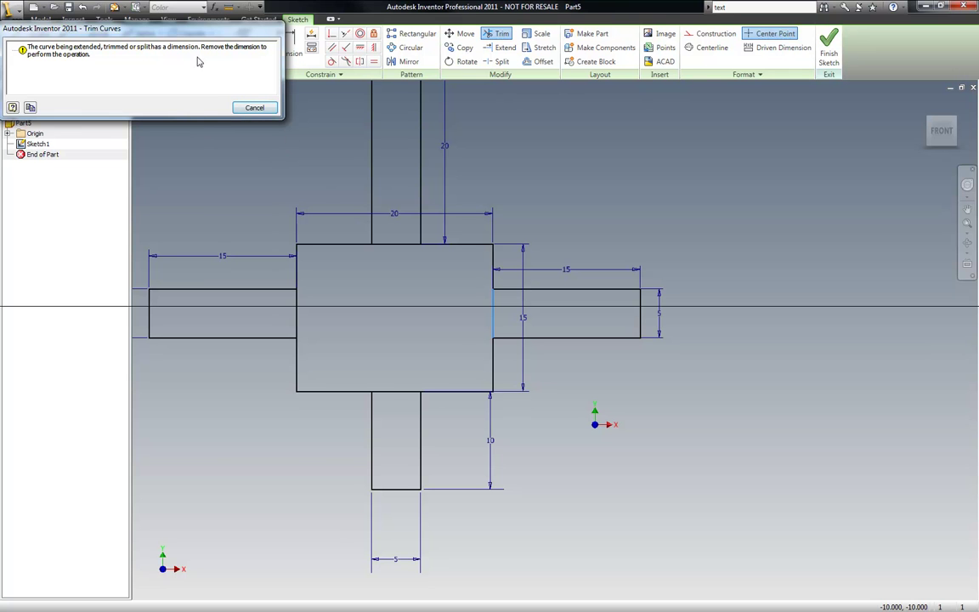
left_click(257, 112)
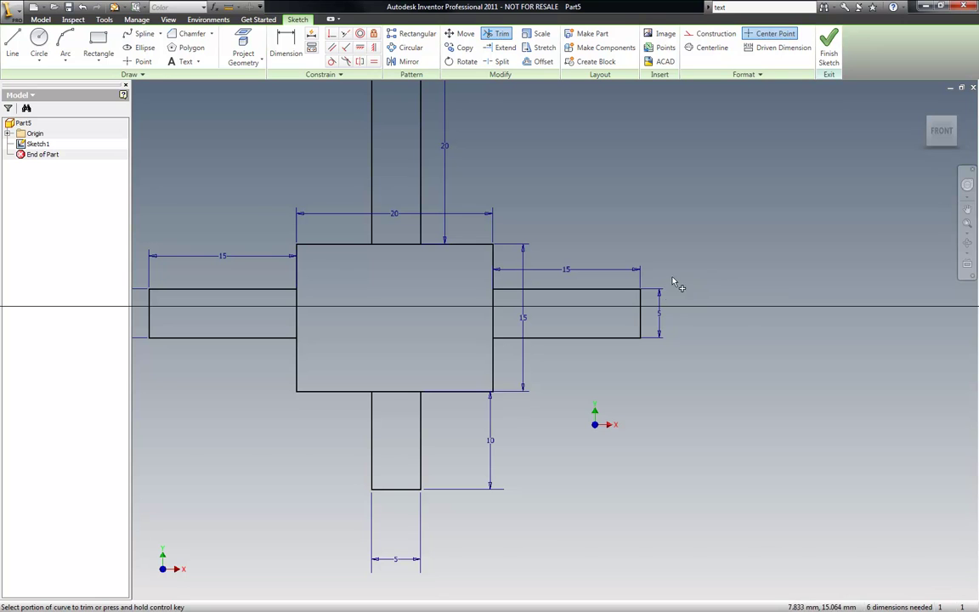
key("Escape")
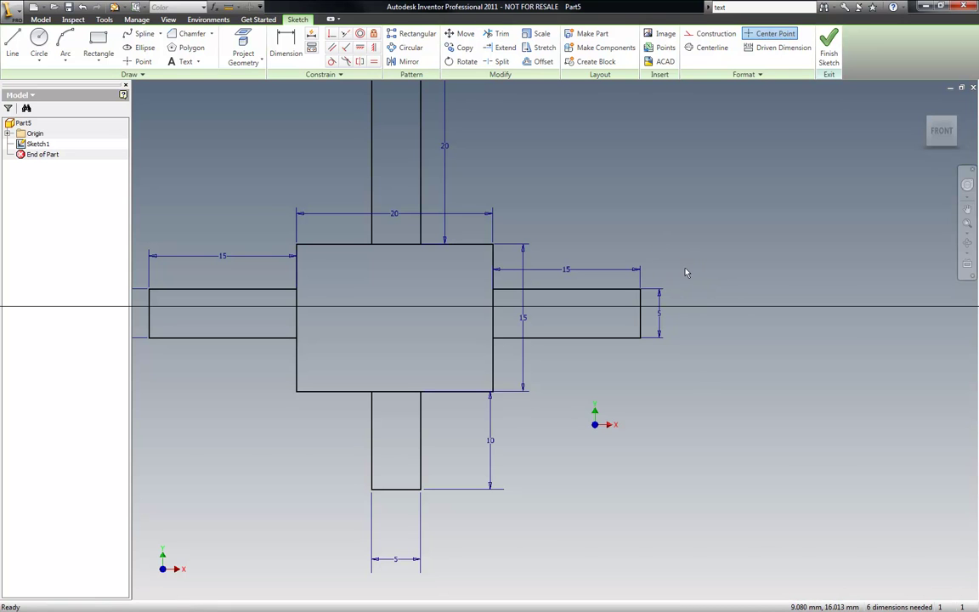
right_click(672, 246)
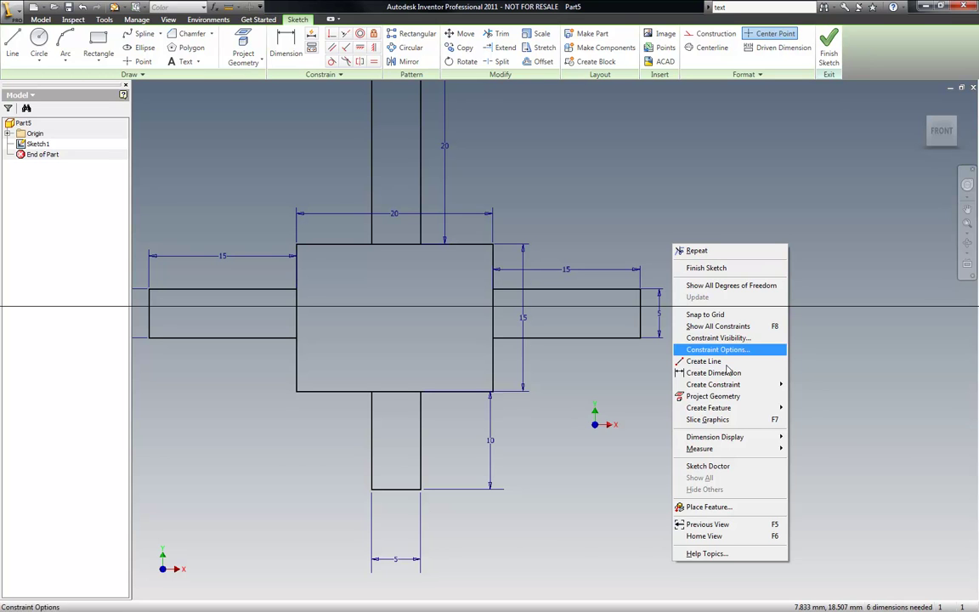
mouse_move(719, 437)
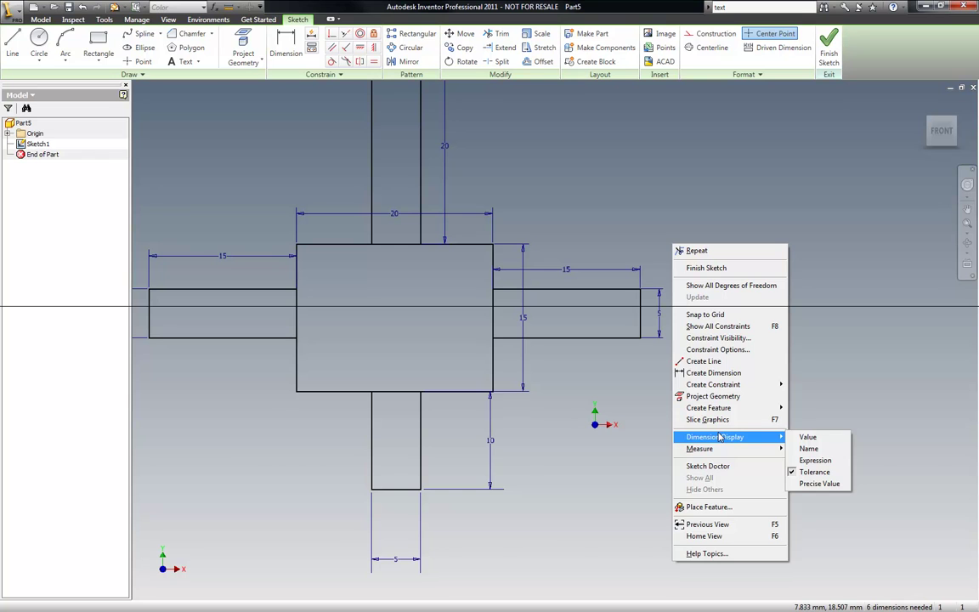
left_click(670, 231)
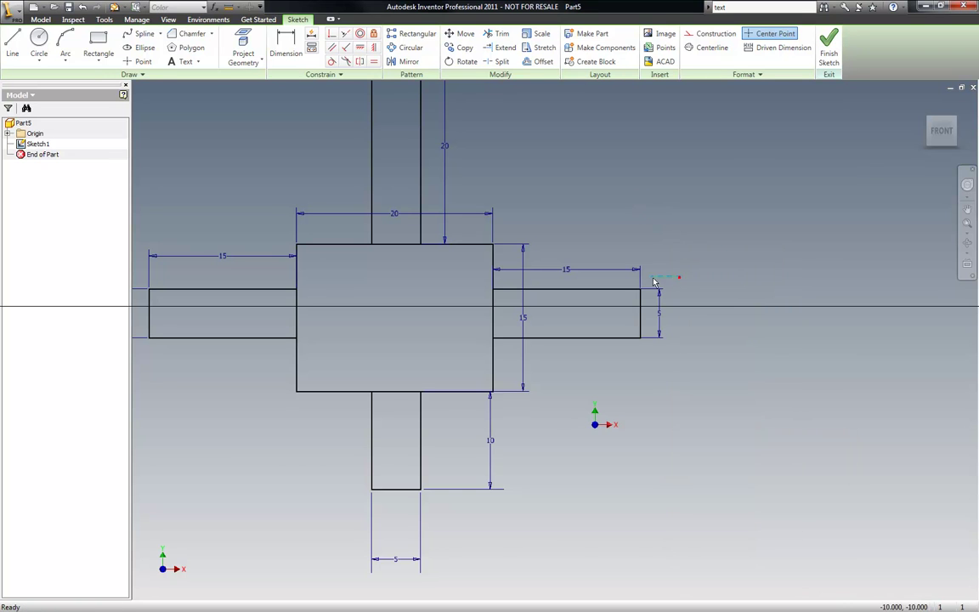
- Delete the central rectangle's height dimension and the right arm's length dimension, and trim the edge segment between the two shapes
left_click_drag(522, 252, 528, 253)
left_click(528, 254)
left_click_drag(681, 274, 519, 251)
key("Delete")
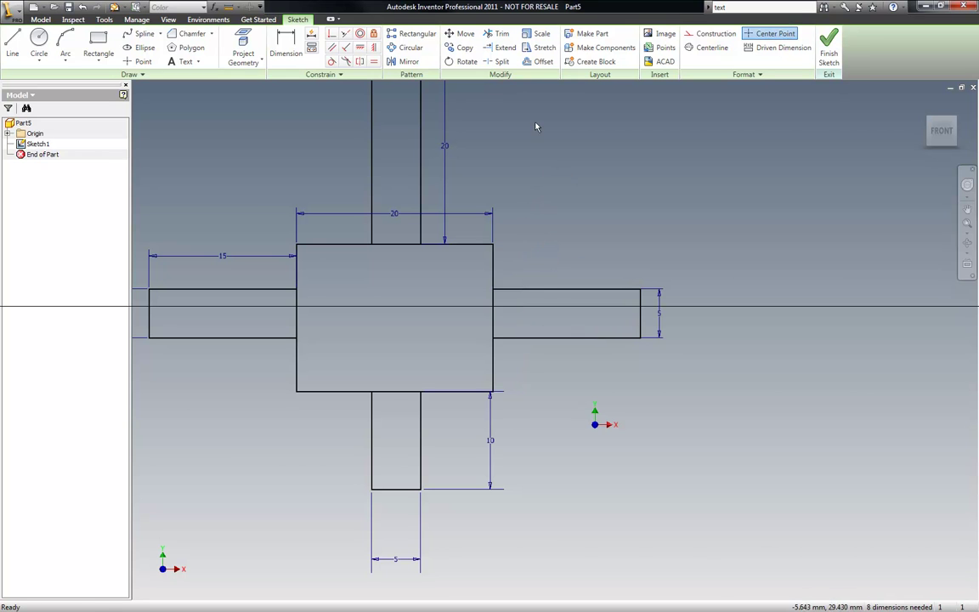
left_click(498, 34)
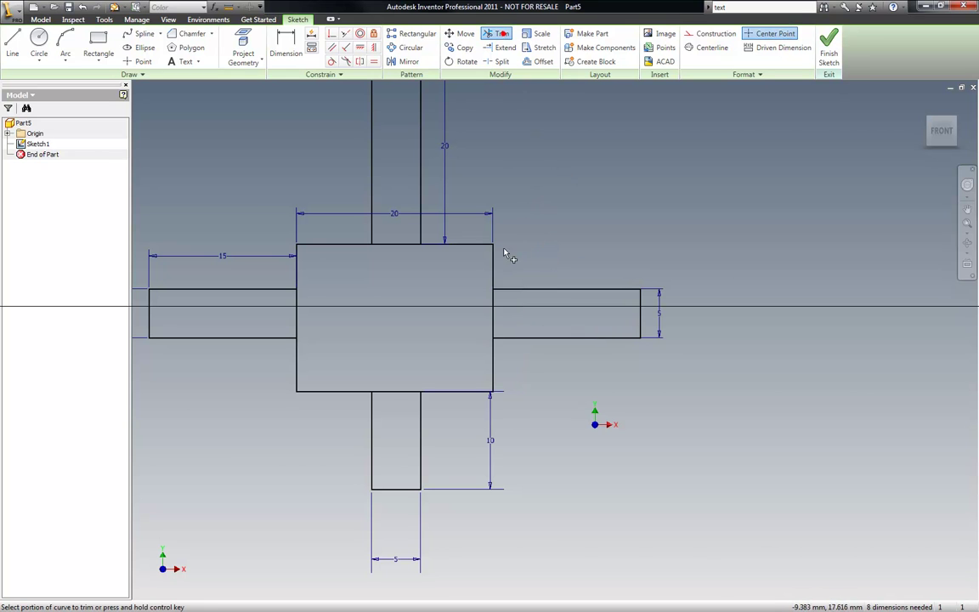
left_click(494, 314)
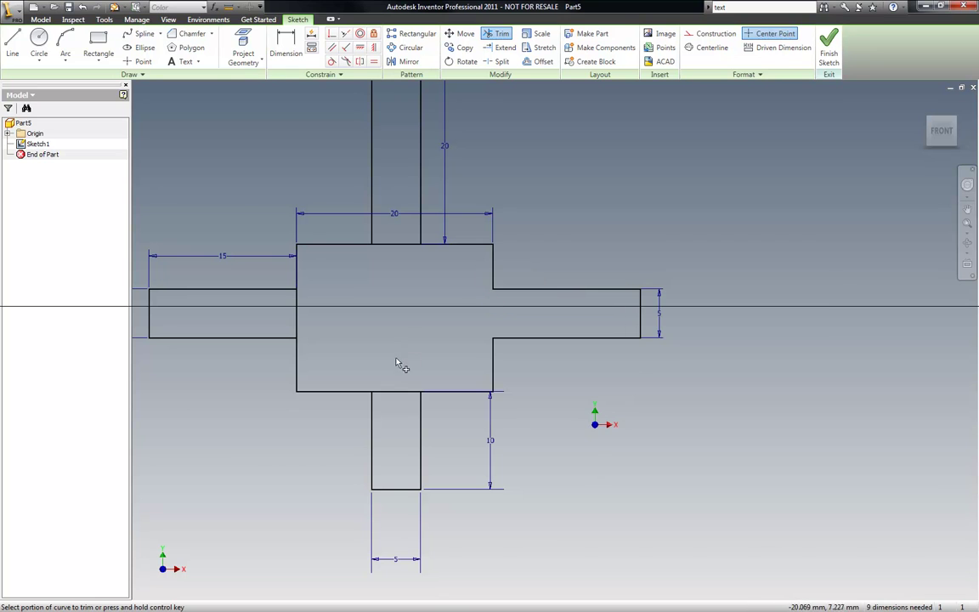
- Try to trim the edge segments between the central rectangle and the lower and upper arms
left_click(394, 392)
left_click(254, 107)
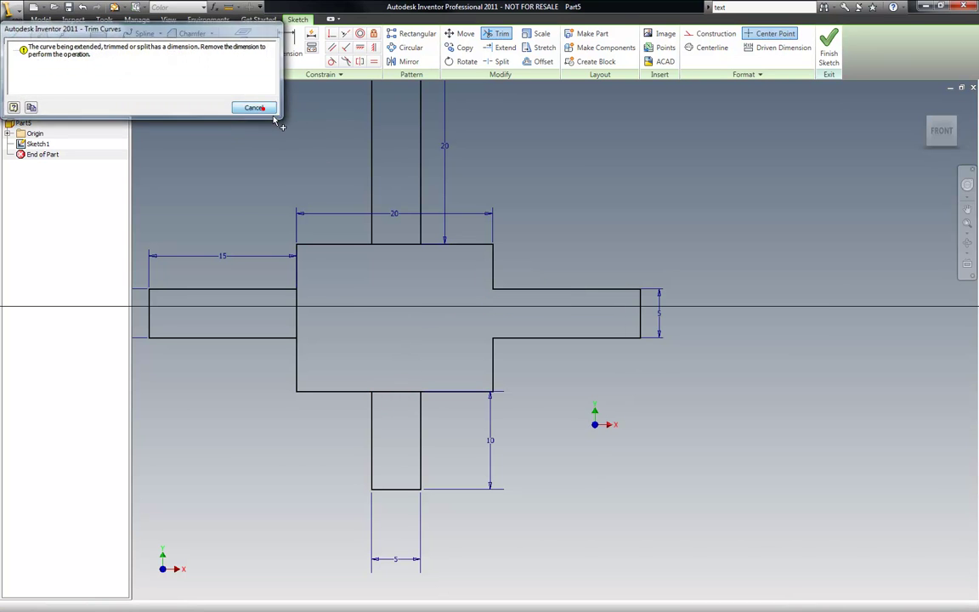
left_click(498, 36)
left_click(397, 244)
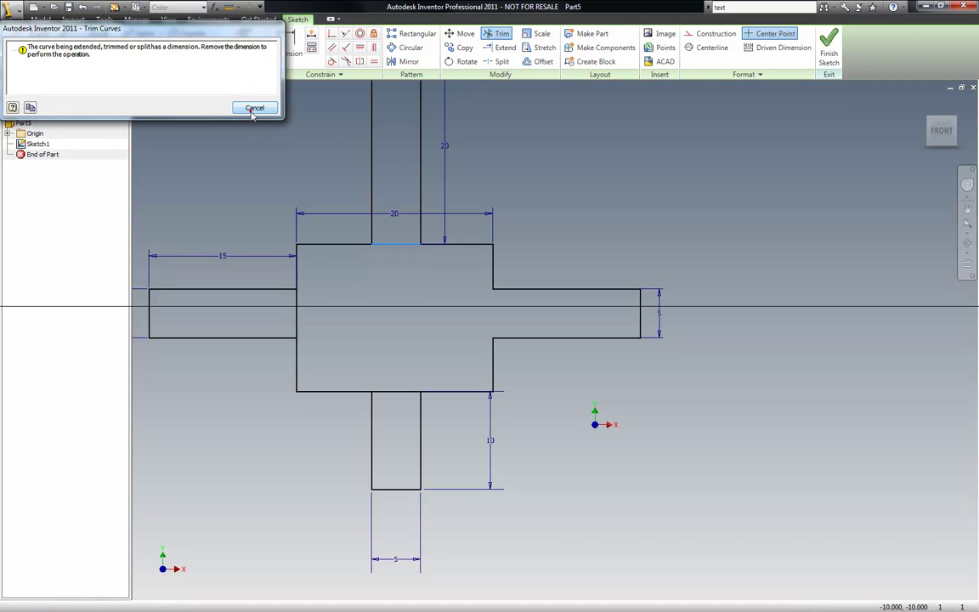
left_click(254, 108)
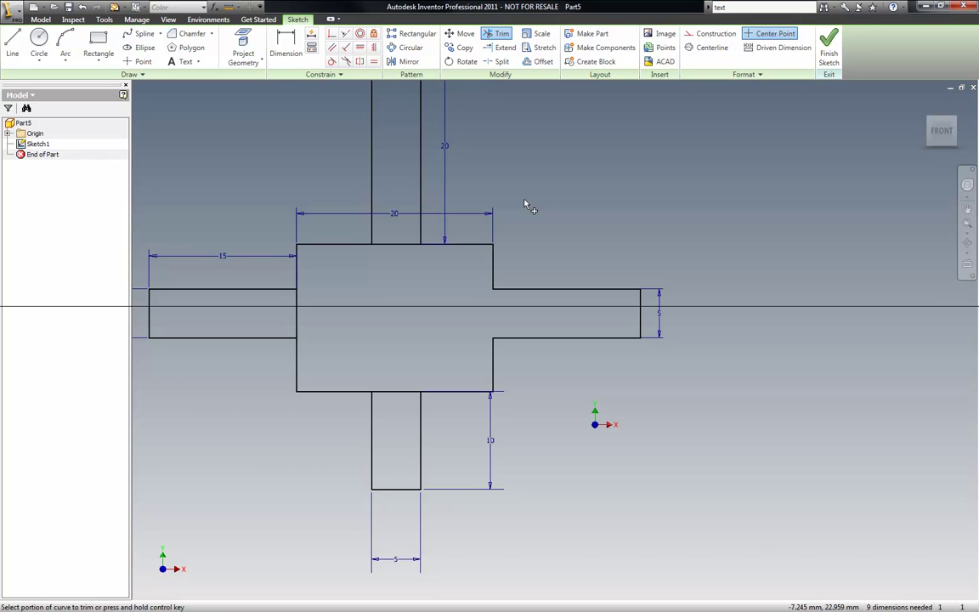
key("Escape")
- Delete the central rectangle's width dimension and the length dimensions of the upper, left and lower arms
left_click_drag(510, 218, 444, 203)
key("Delete")
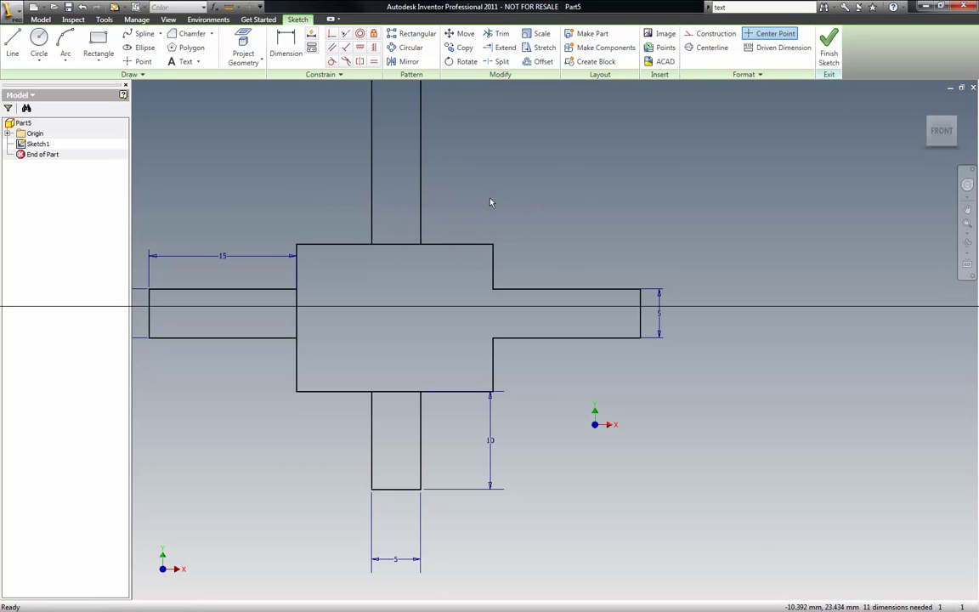
left_click(244, 256)
key("Delete")
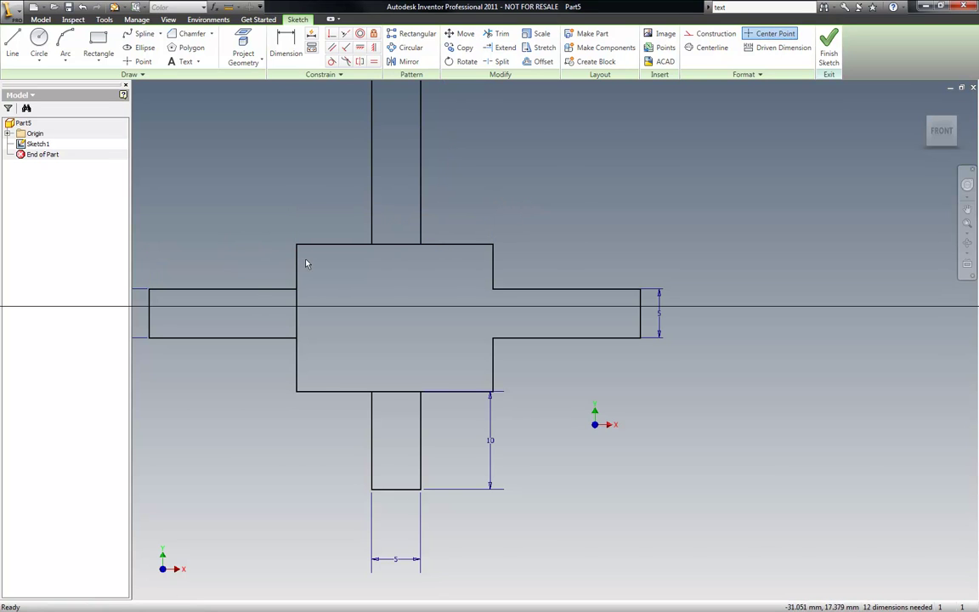
left_click(509, 427)
key("Delete")
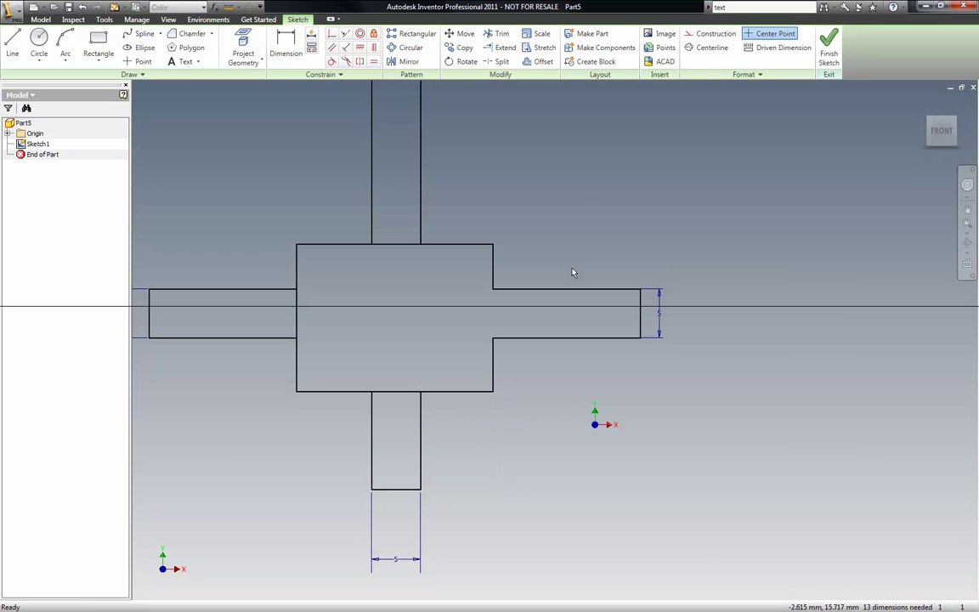
- Trim the edge segments between the central rectangle and the upper, left and lower arms to form one cross-shaped outline
left_click(502, 34)
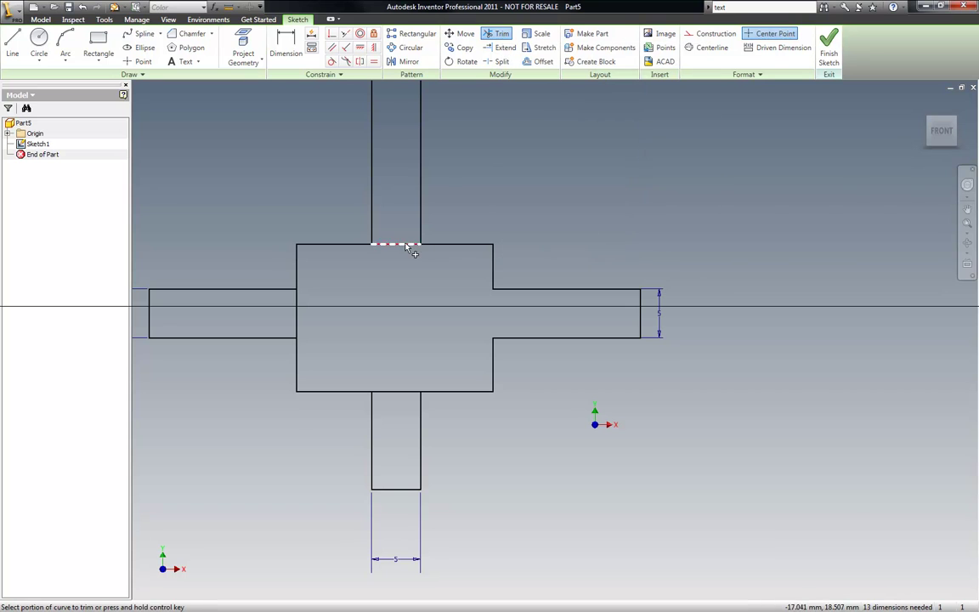
left_click(396, 244)
left_click(295, 311)
left_click(297, 323)
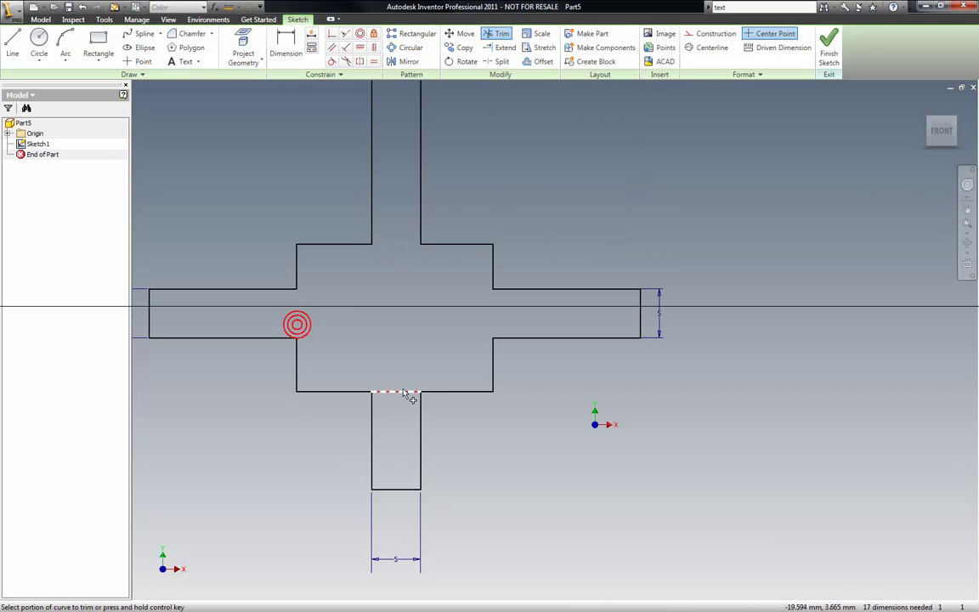
left_click(406, 394)
scroll(581, 383, "down", 5)
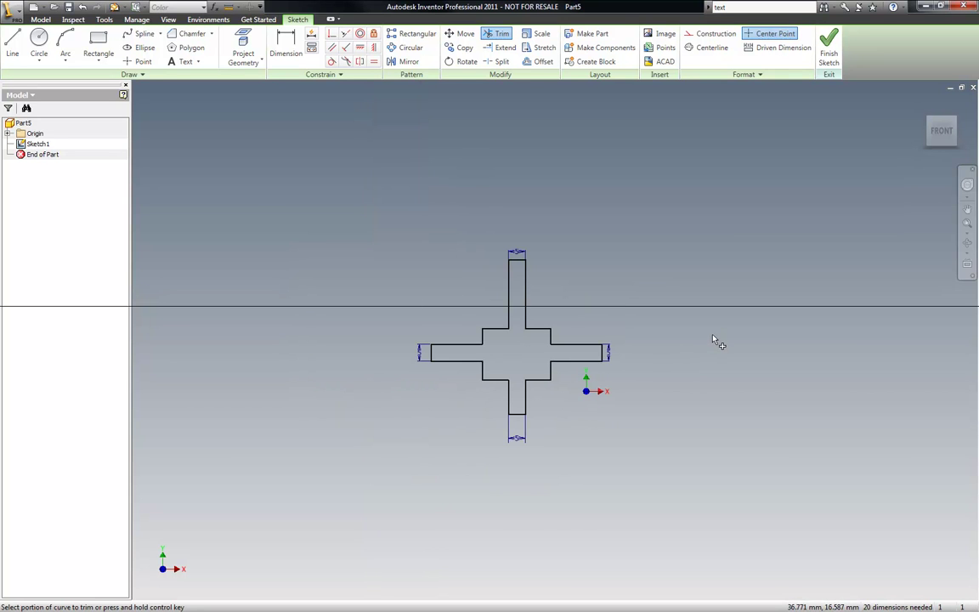
left_click(929, 123)
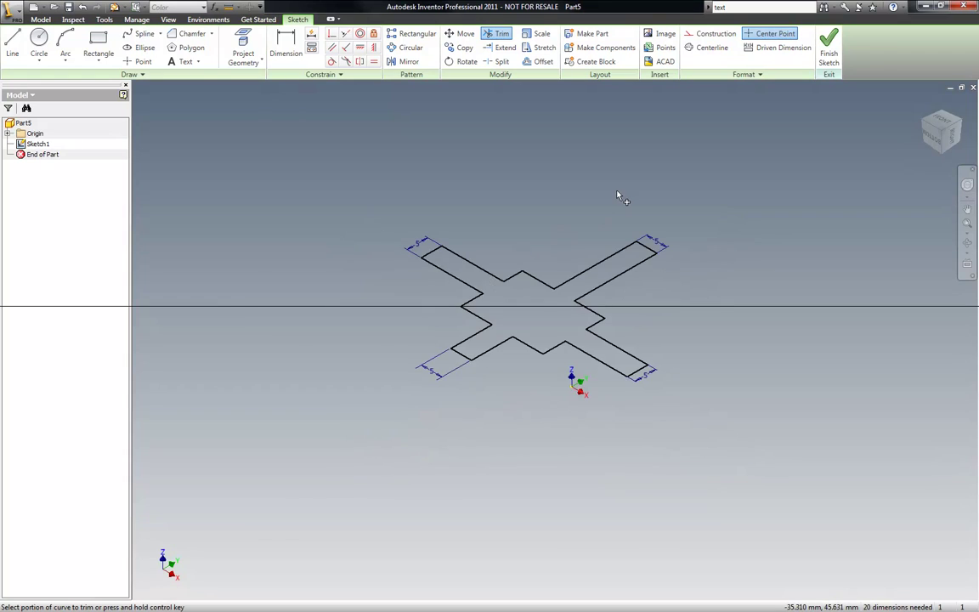
- Leave the Trim tool and finish the cross-shaped sketch
scroll(619, 194, "up", 3)
key("Escape")
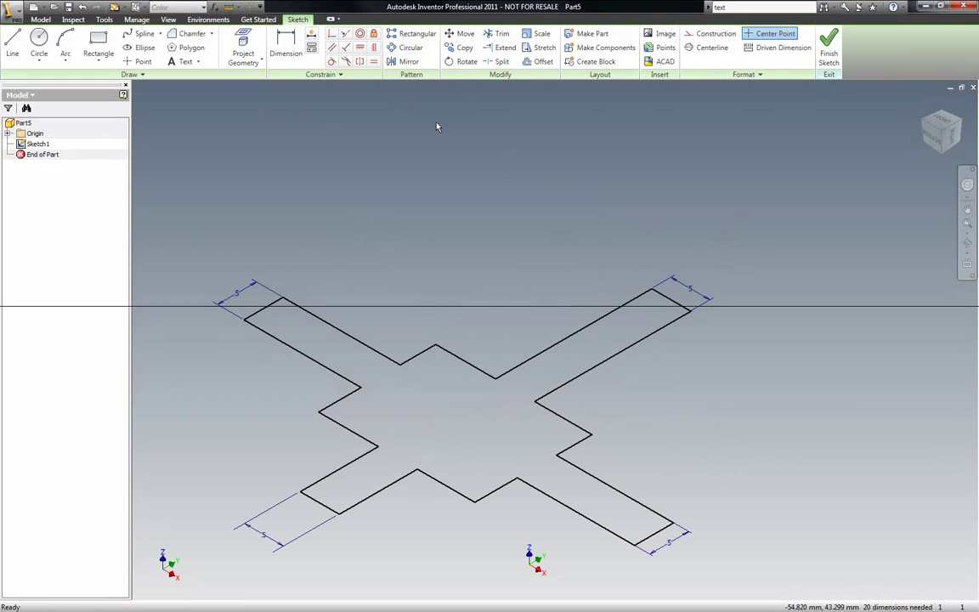
scroll(407, 177, "down", 2)
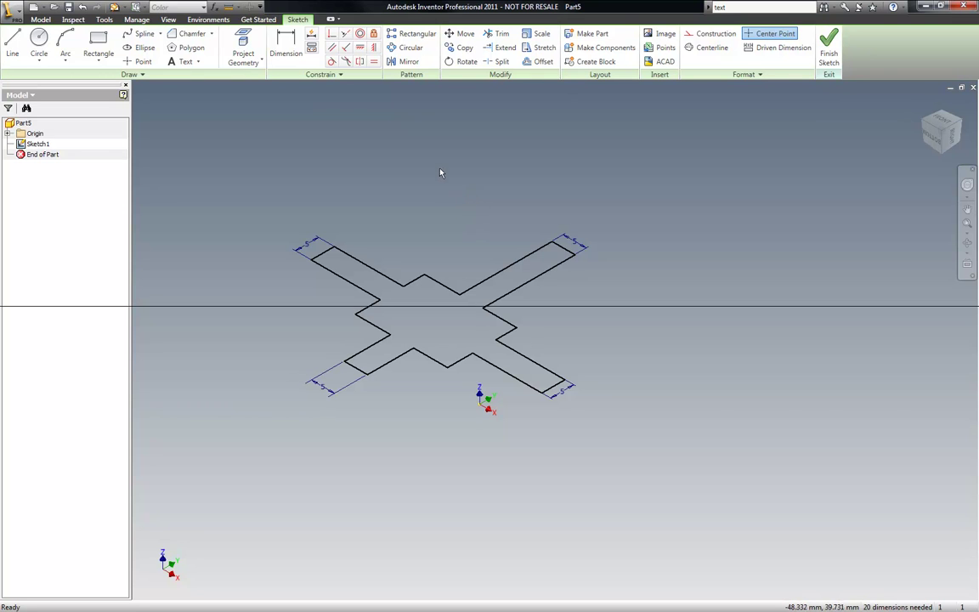
right_click(194, 125)
left_click(228, 148)
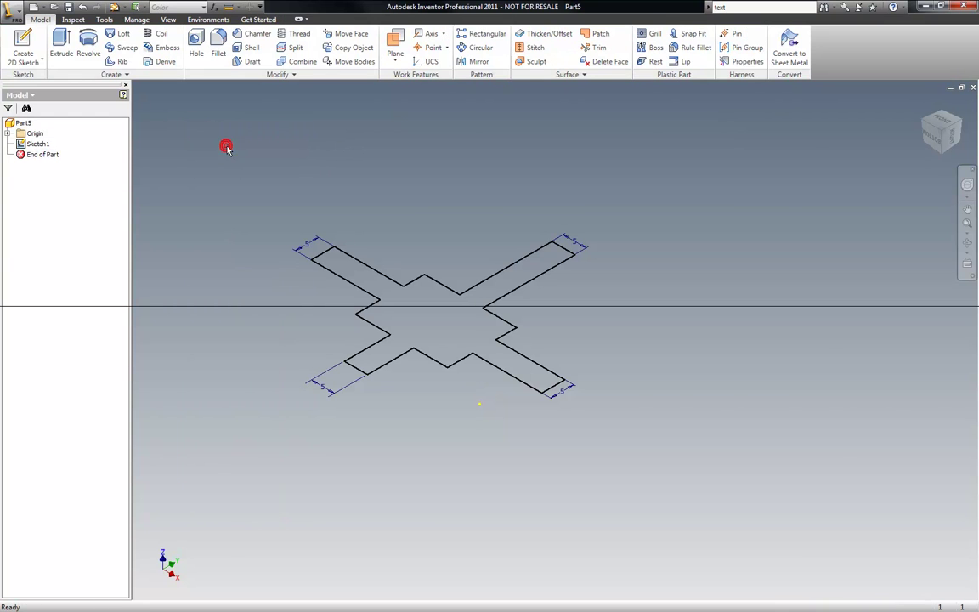
- Set up an Extrude of the cross-shaped profile as a solid with a distance of 50 mm
left_click(62, 53)
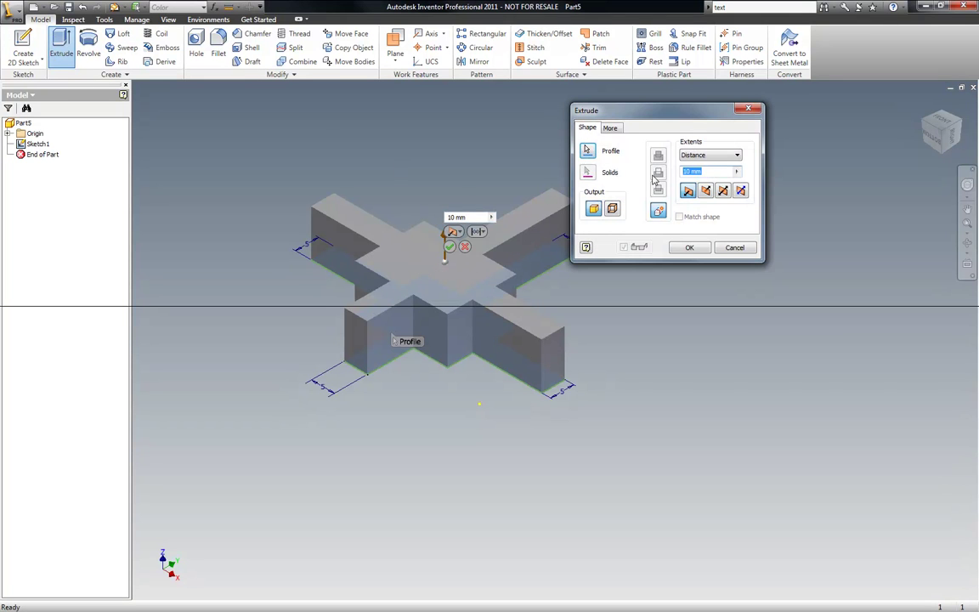
type("25")
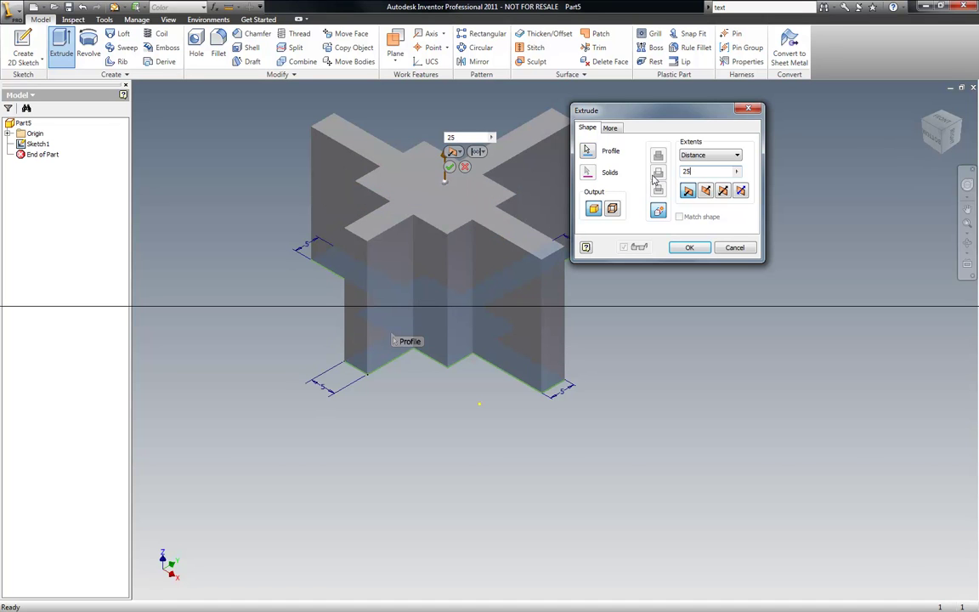
scroll(494, 292, "down", 5)
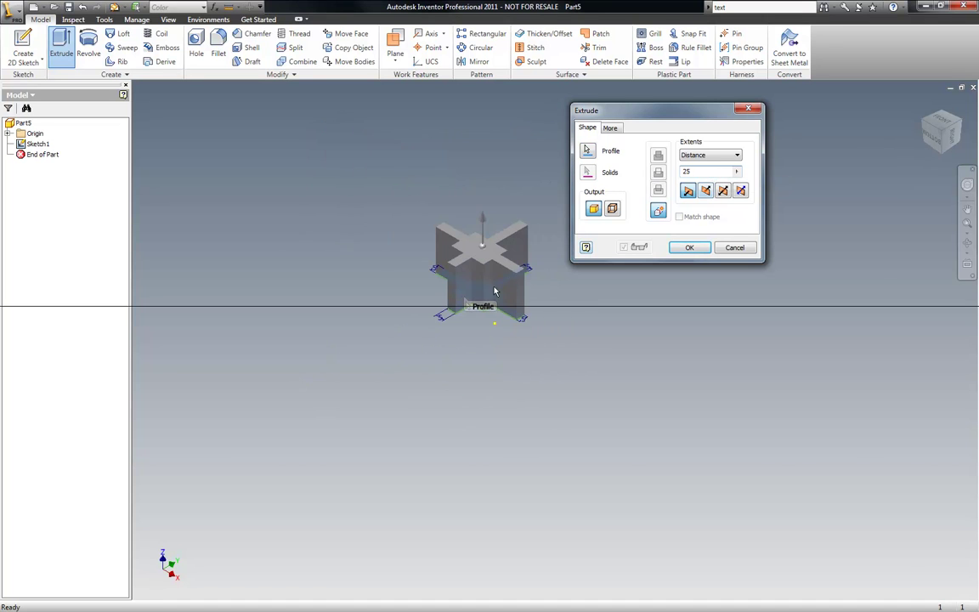
type("50")
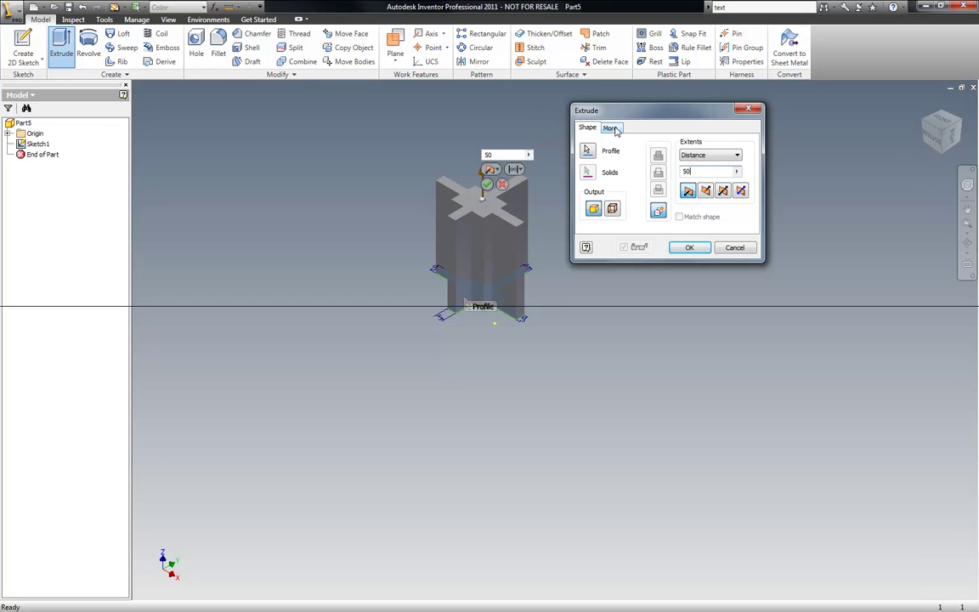
- Set the extrusion's taper to 3 degrees, trying -3 degrees as well, and create the solid
left_click(610, 127)
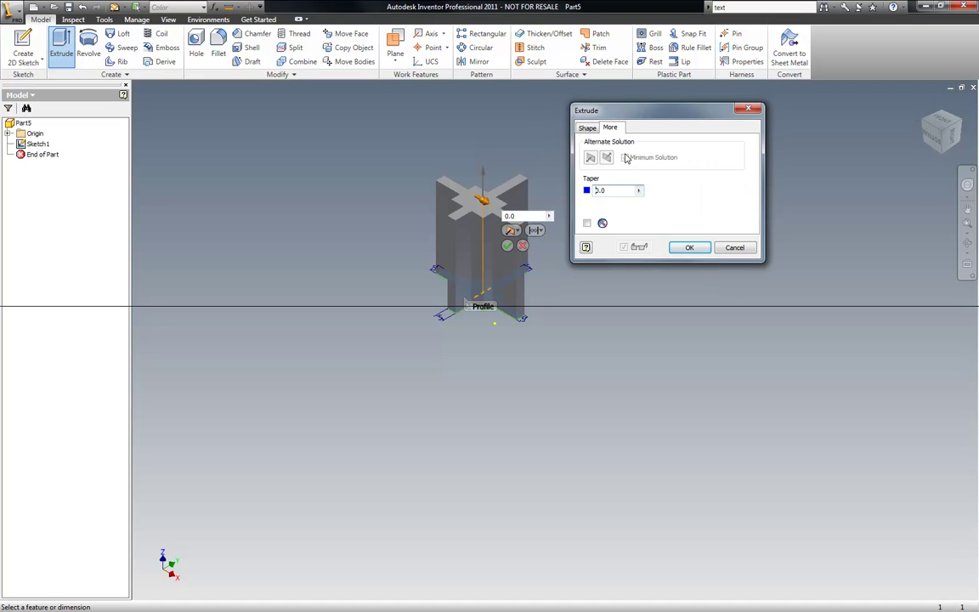
double_click(608, 188)
type("3")
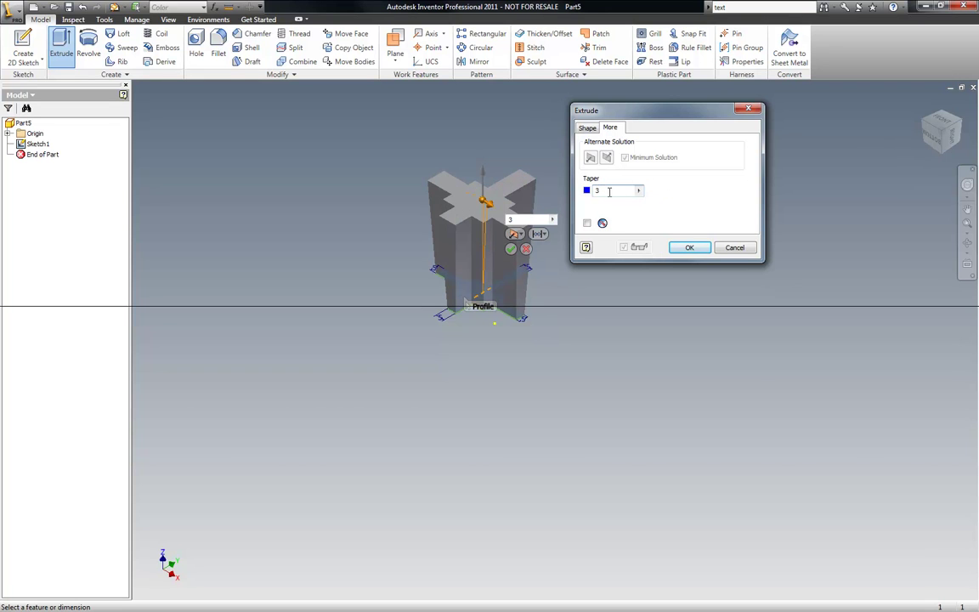
left_click(596, 189)
type("-")
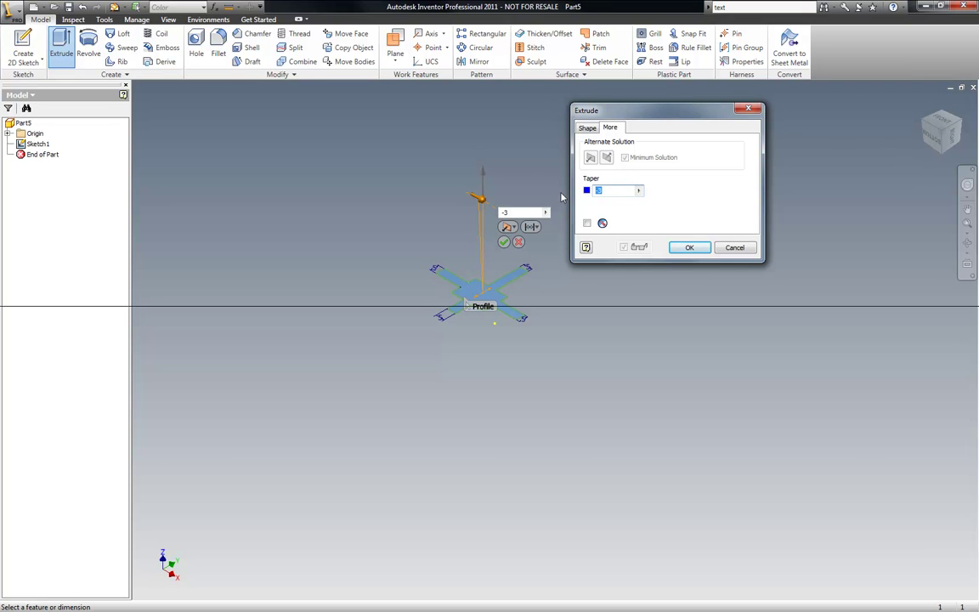
type("3")
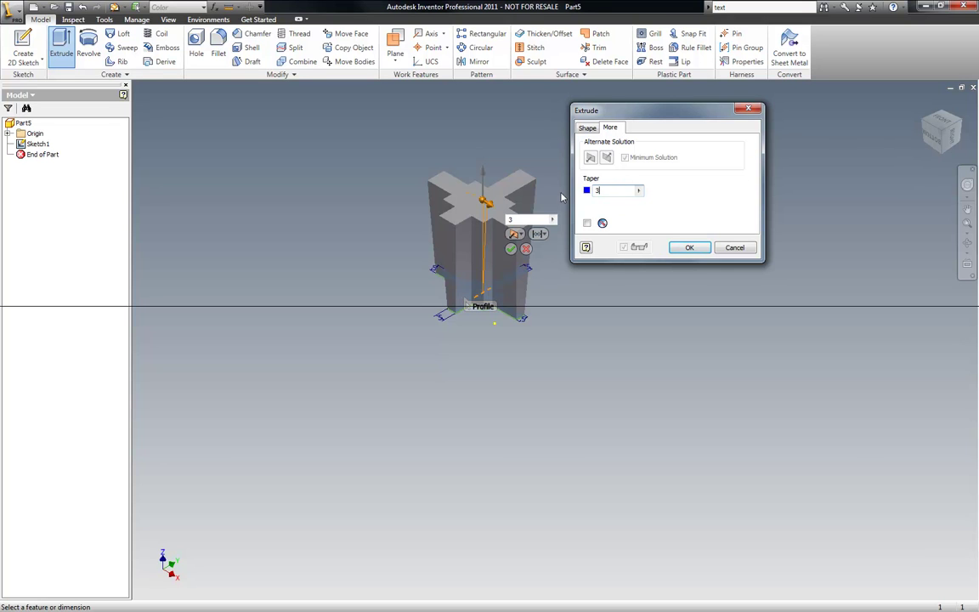
left_click(608, 158)
left_click(591, 159)
left_click(689, 248)
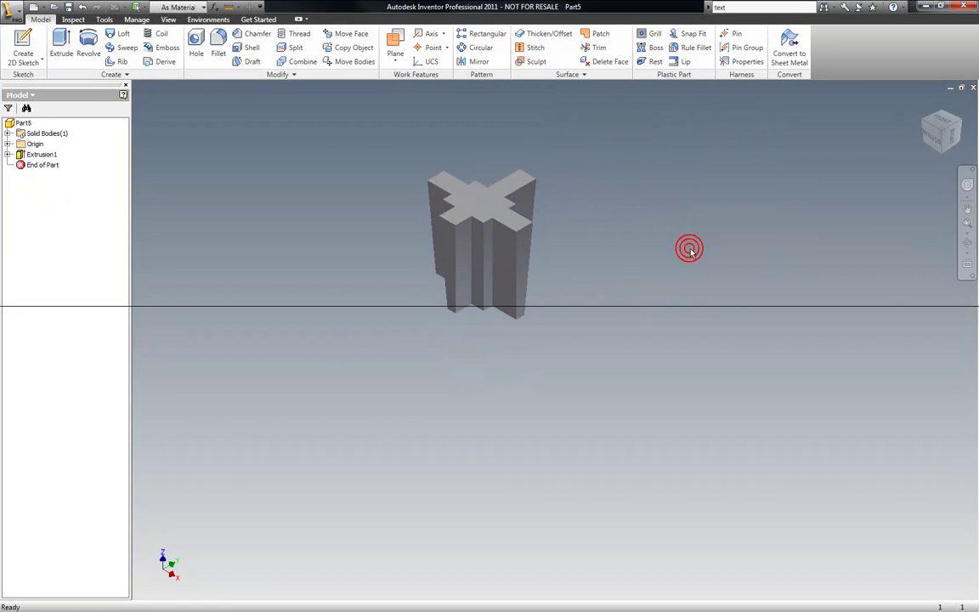
- Edit the cross-shaped extrusion and set its taper to 1 degree
scroll(538, 205, "down", 5)
left_click(926, 142)
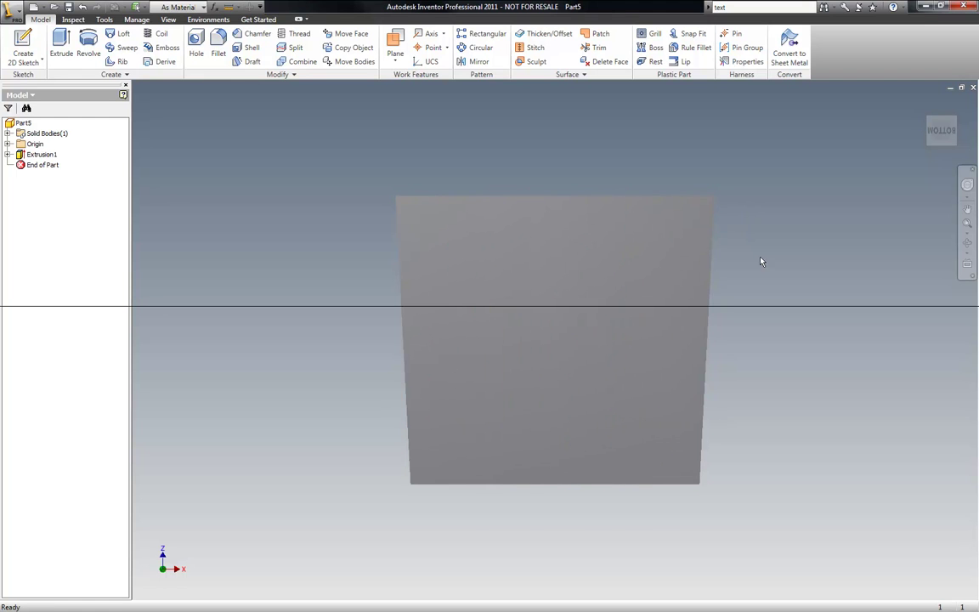
left_click(943, 152)
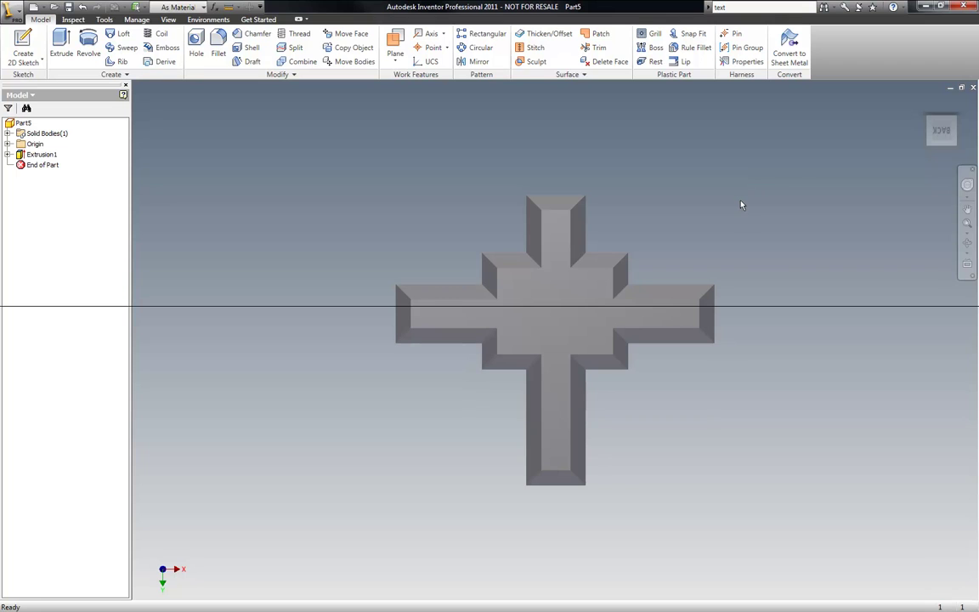
mouse_move(925, 108)
right_click(49, 155)
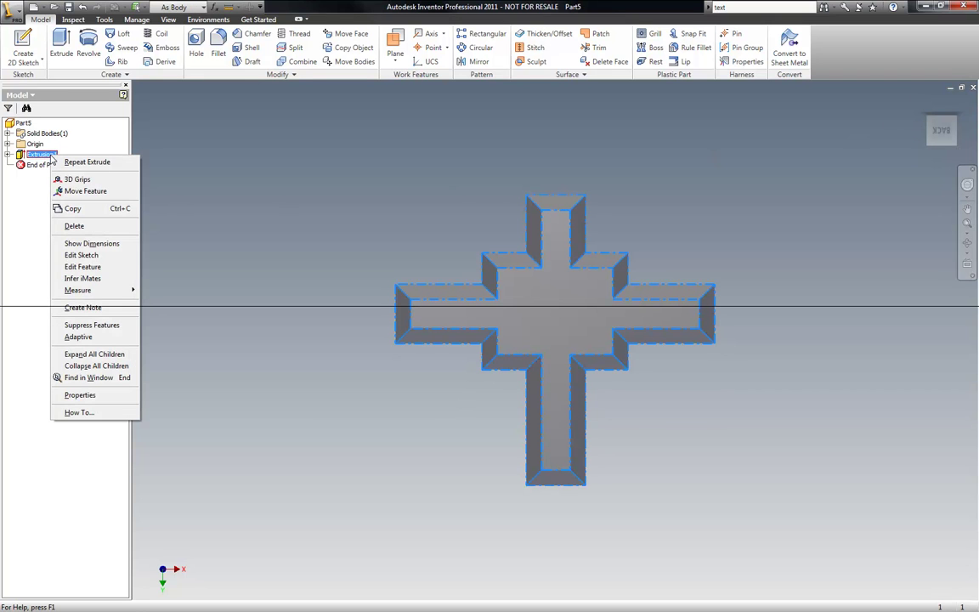
left_click(82, 265)
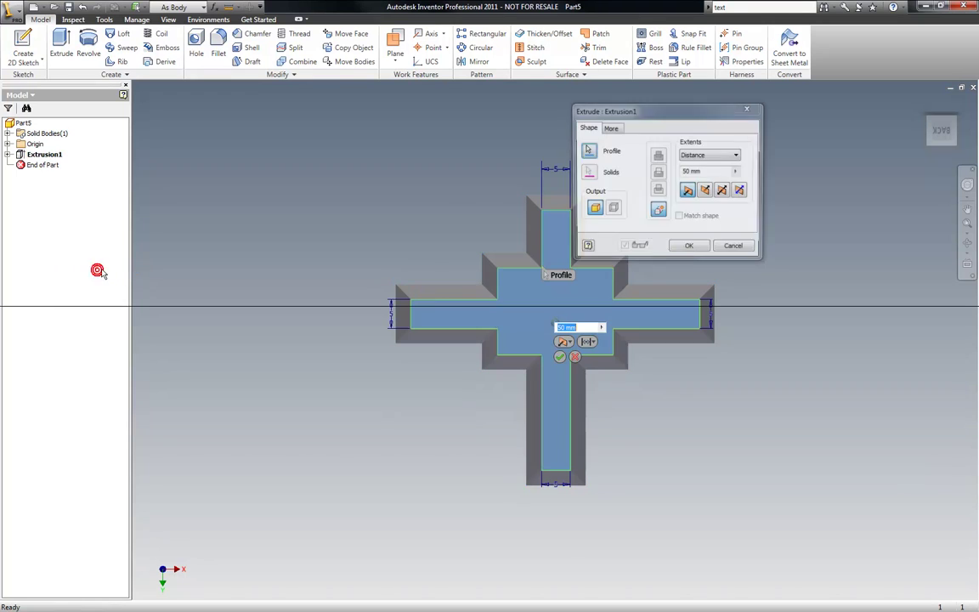
left_click(612, 129)
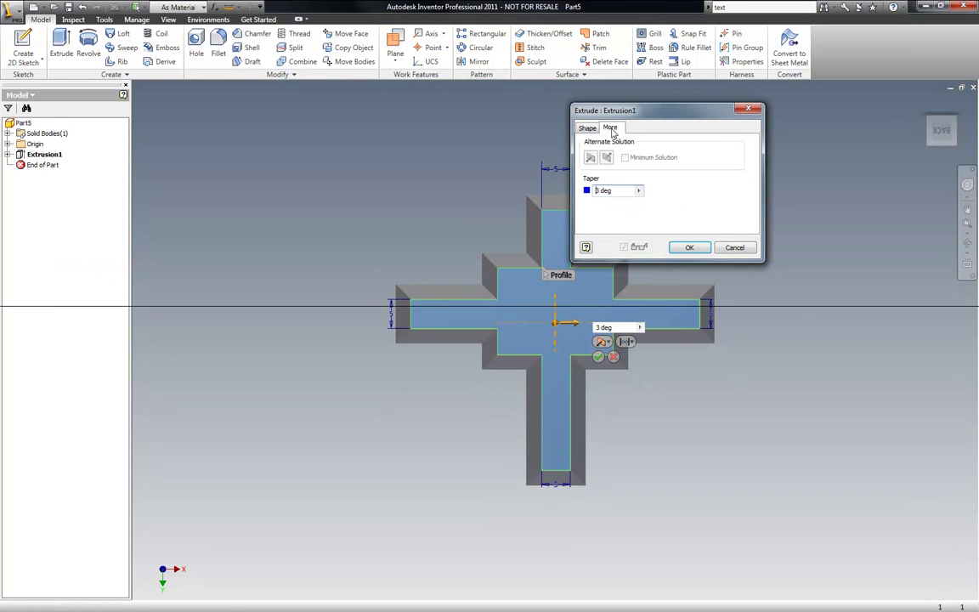
double_click(598, 191)
type("1")
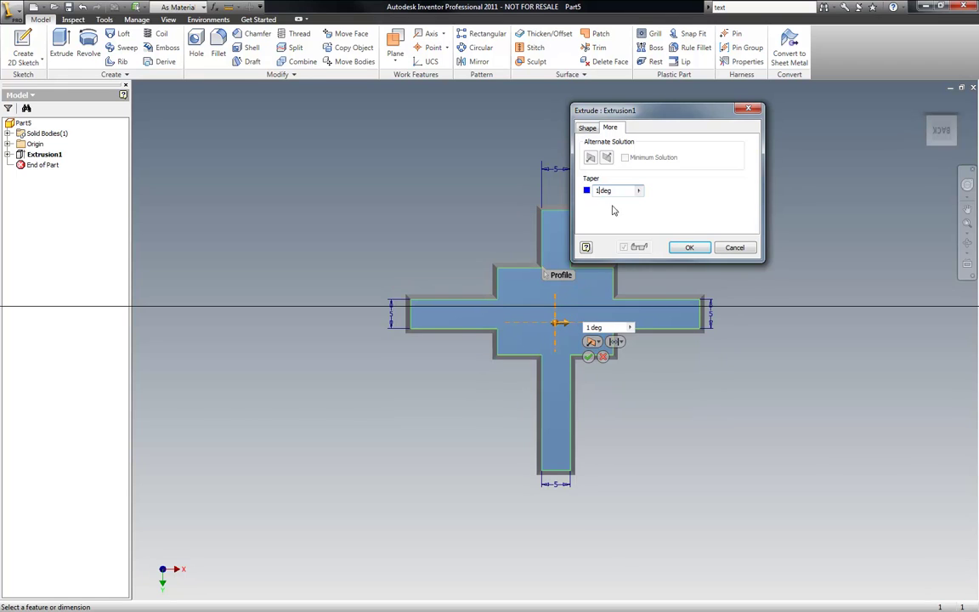
left_click(676, 247)
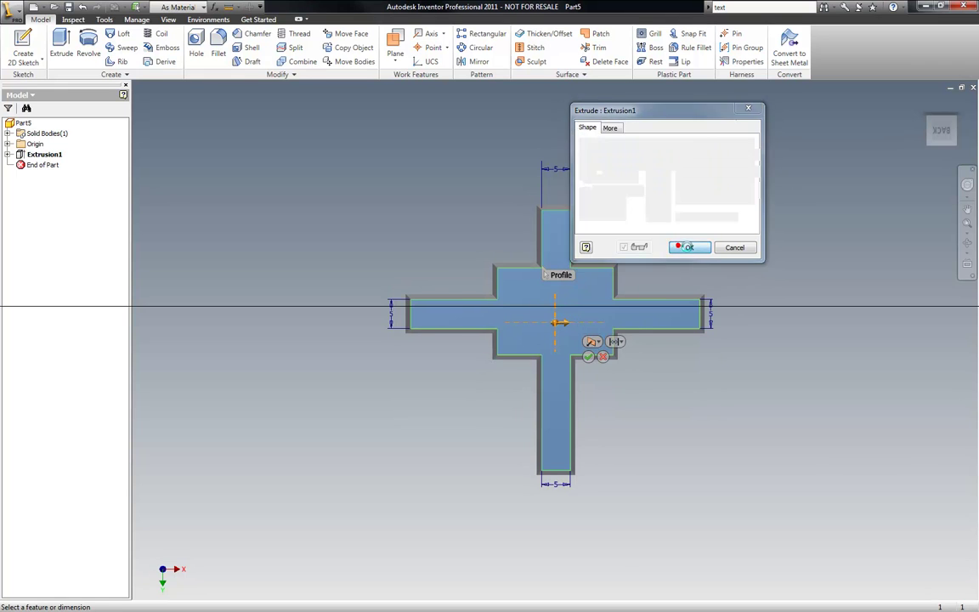
- Edit the cross-shaped extrusion again and set its distance to 100 mm
left_click(930, 146)
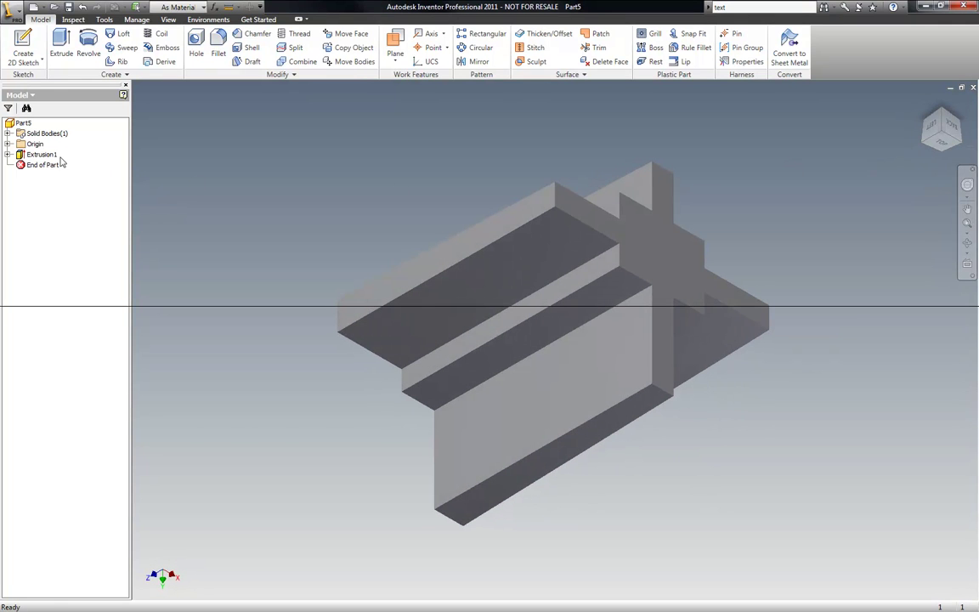
right_click(49, 154)
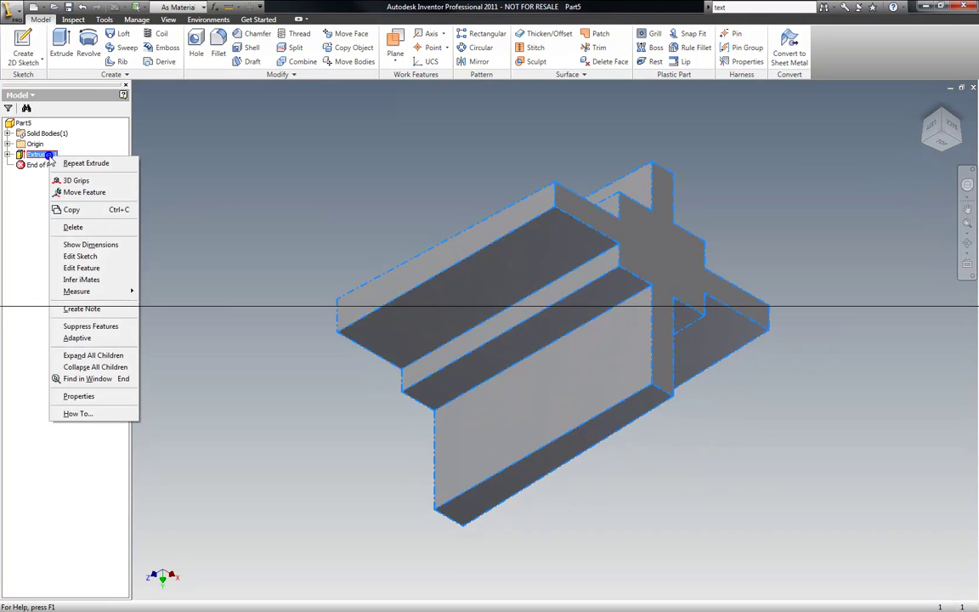
left_click(90, 269)
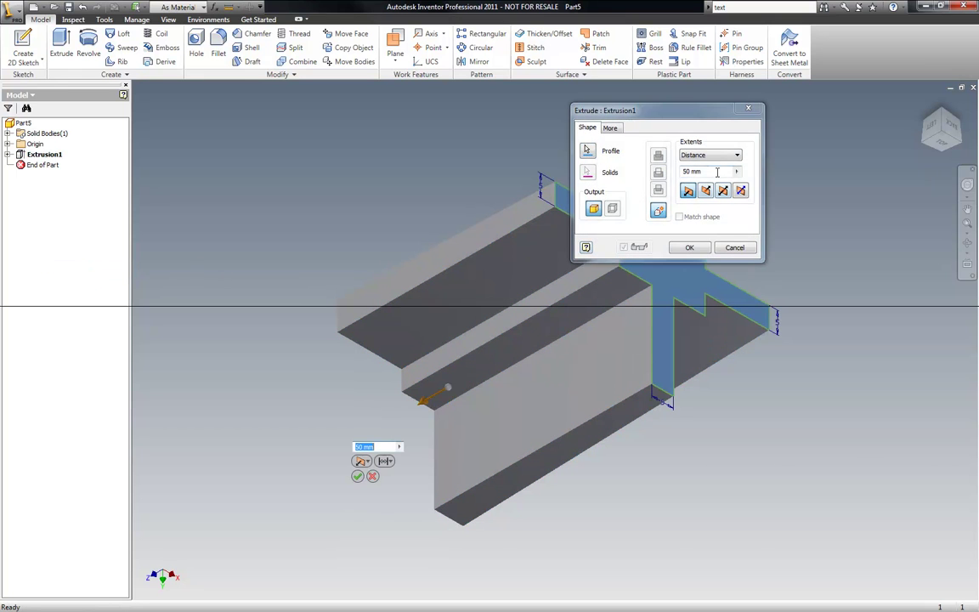
left_click(714, 172)
type("100")
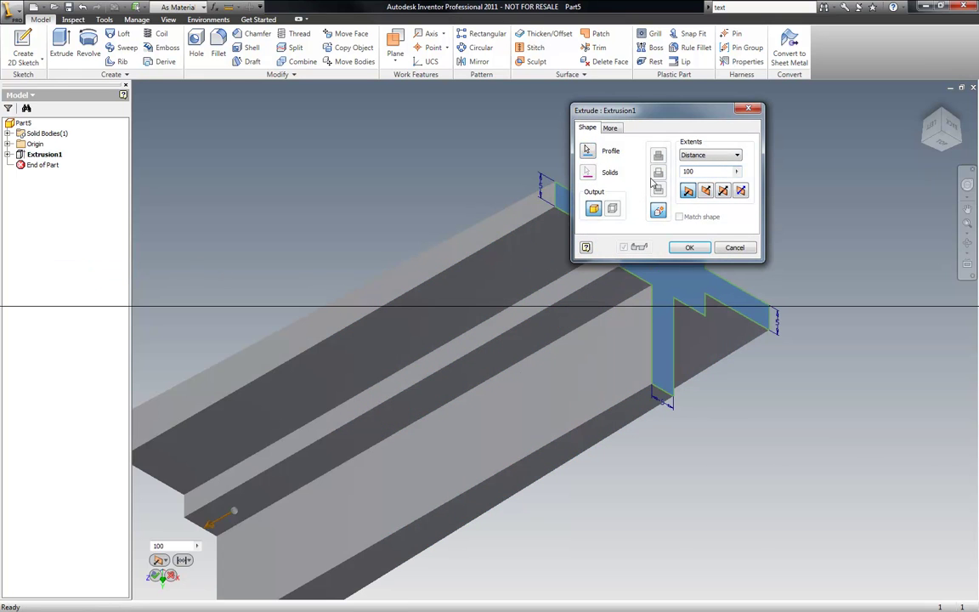
key("Return")
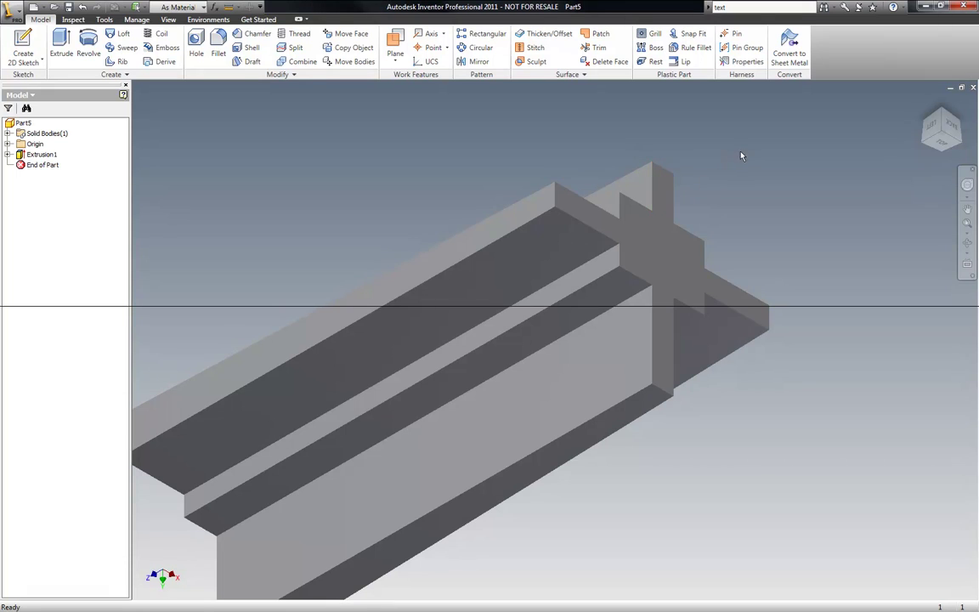
- Examine the shape and taper of the cross-shaped solid from several angles
scroll(699, 183, "down", 5)
scroll(700, 183, "up", 5)
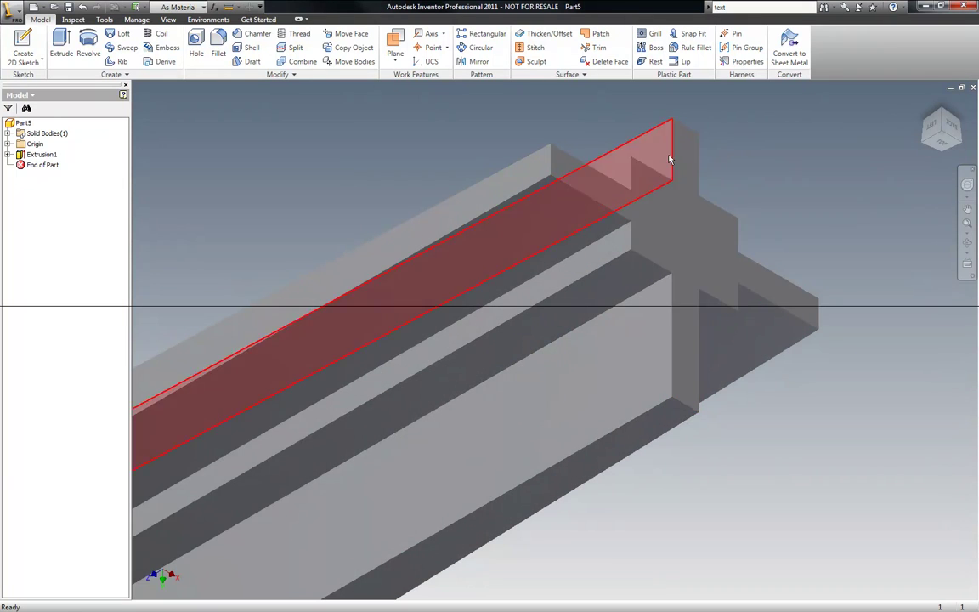
scroll(678, 348, "down", 5)
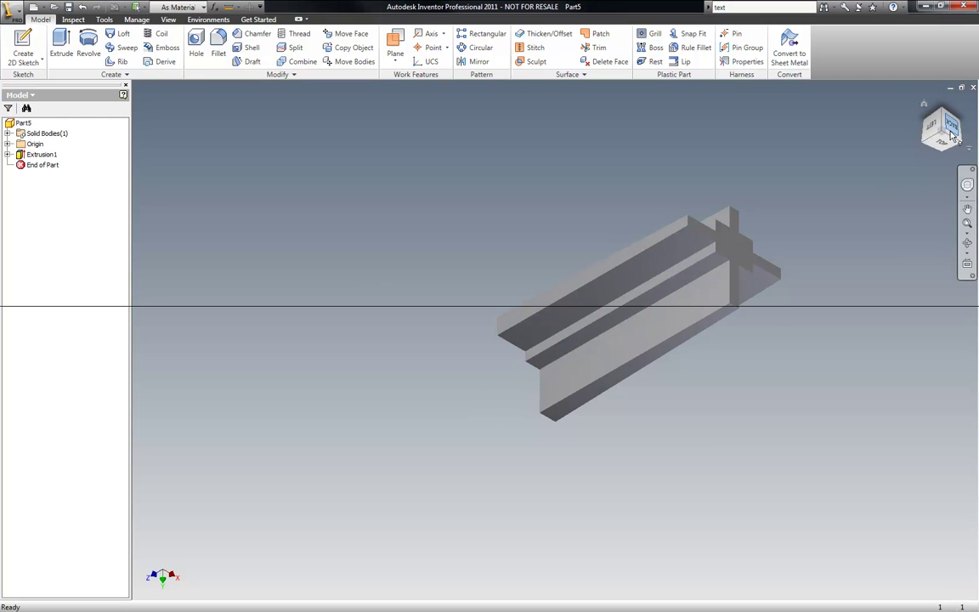
left_click(969, 244)
left_click_drag(654, 260, 500, 306)
left_click_drag(634, 193, 618, 188)
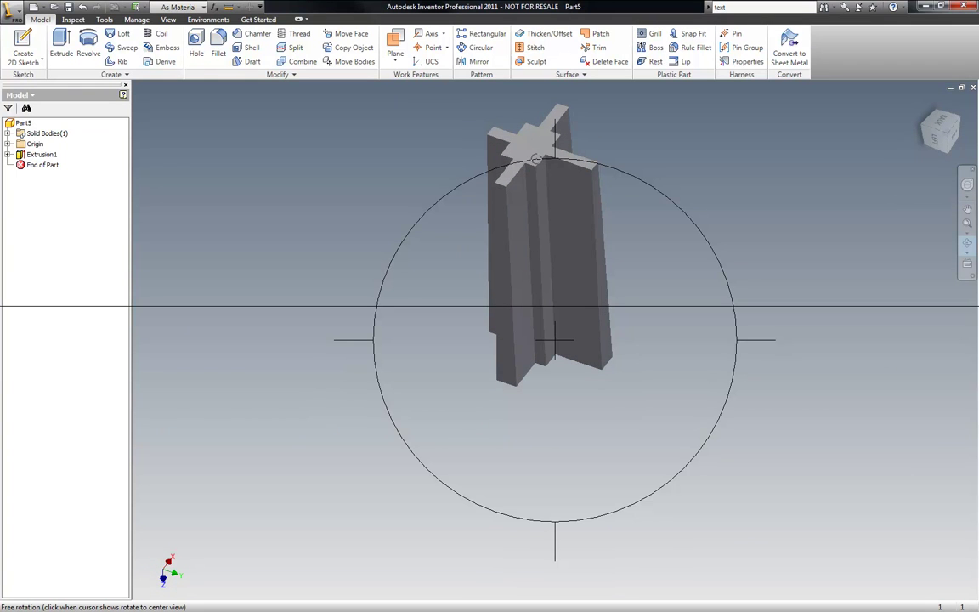